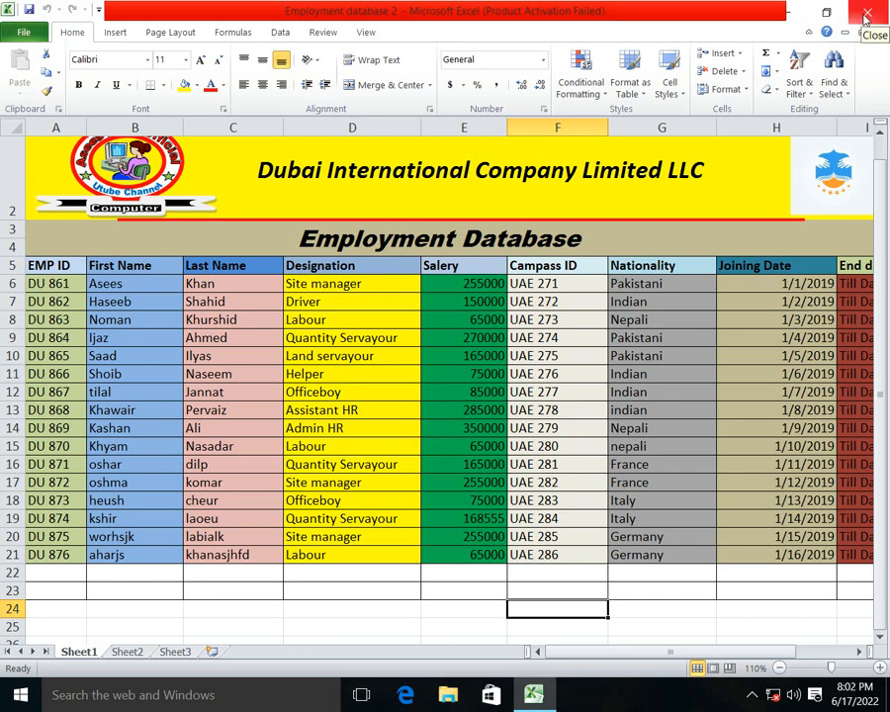
Step: Close the Employment database 2 workbook and start Microsoft Excel 2010 with a new blank workbook
left_click(865, 17)
right_click(375, 219)
left_click(419, 271)
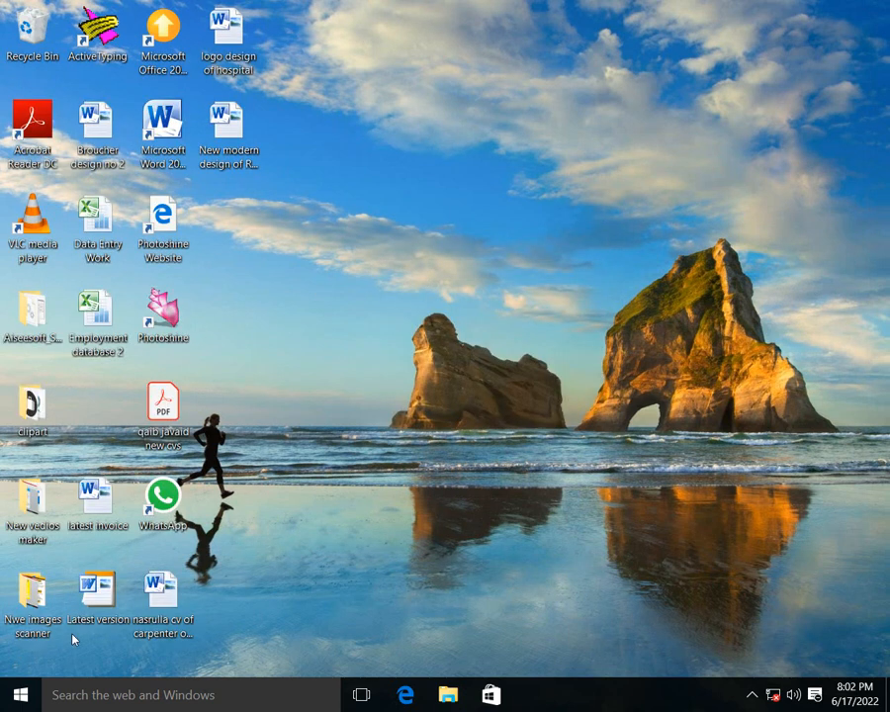
left_click(17, 694)
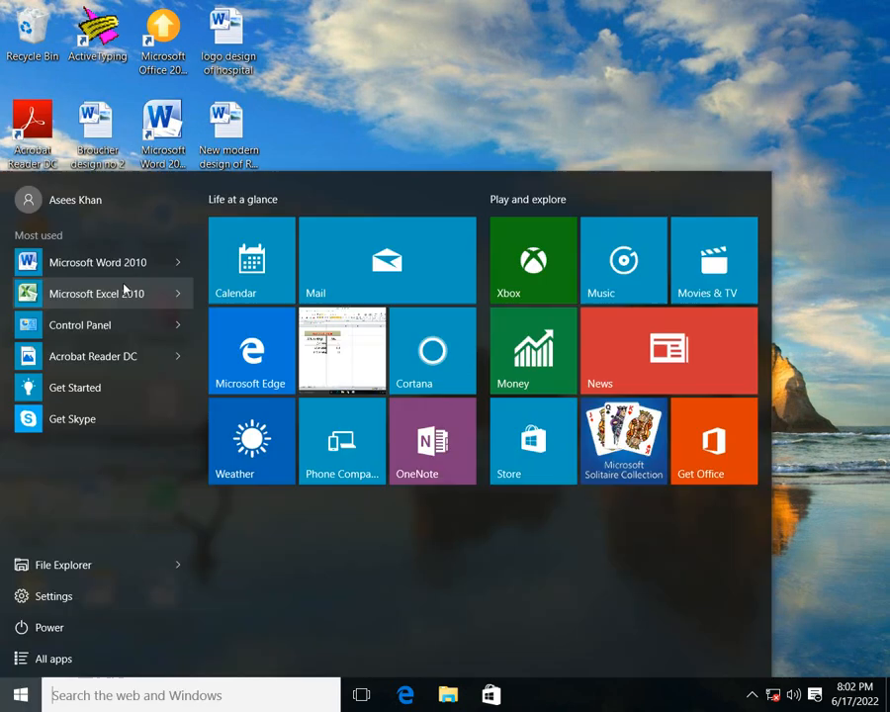
left_click(124, 291)
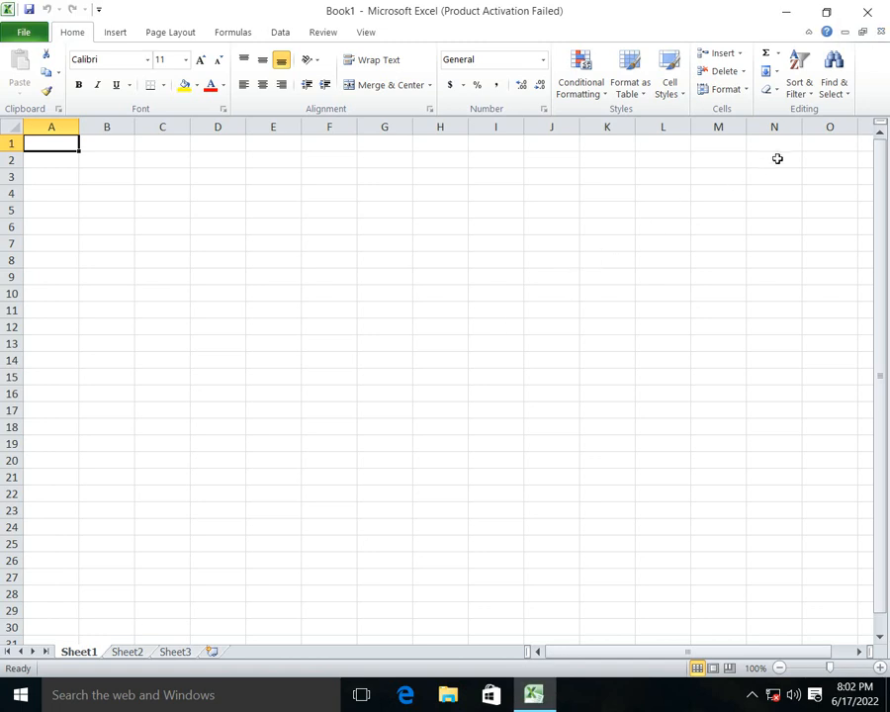
left_click(642, 160)
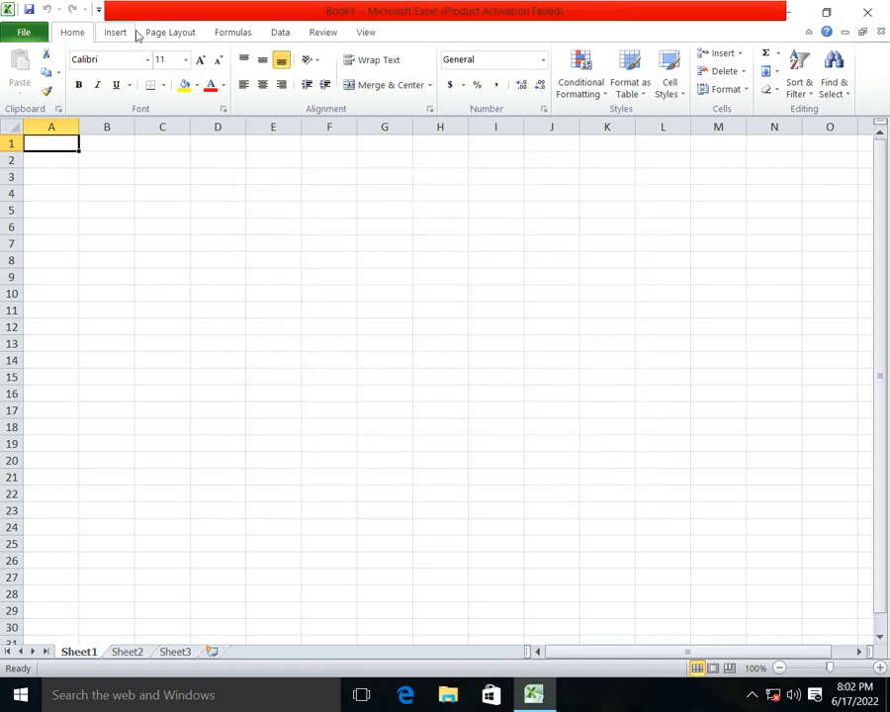
Step: Set the sheet's paper size to A4 and its orientation to landscape
left_click(172, 33)
left_click(202, 87)
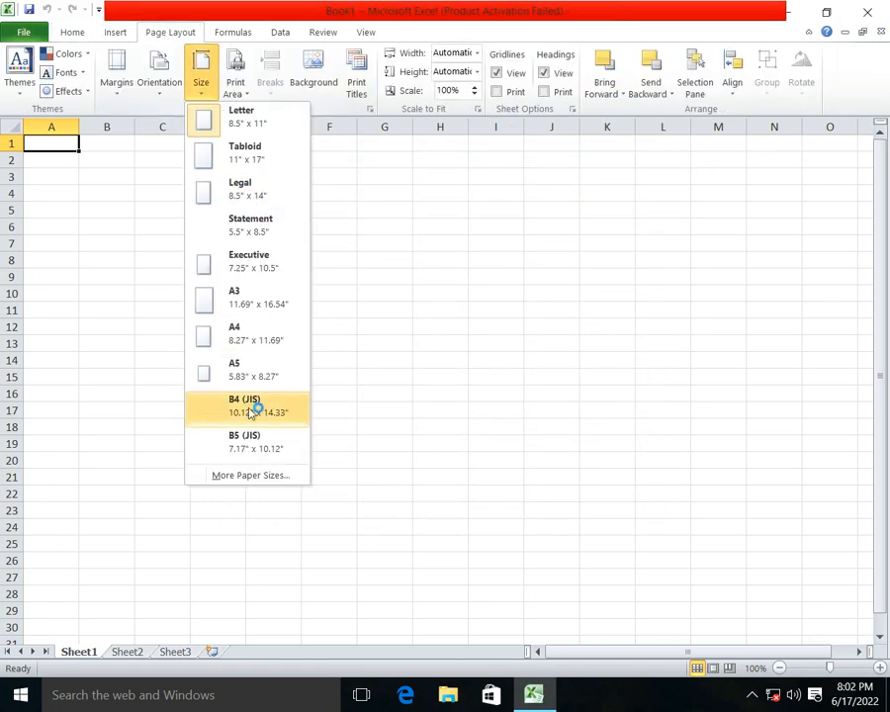
left_click(246, 340)
left_click(159, 79)
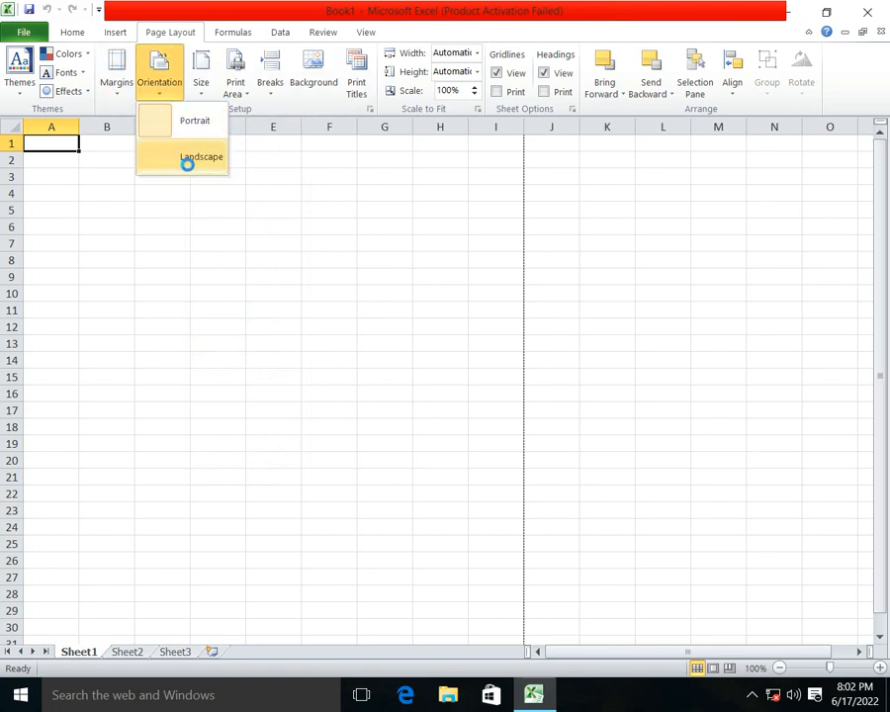
left_click(187, 160)
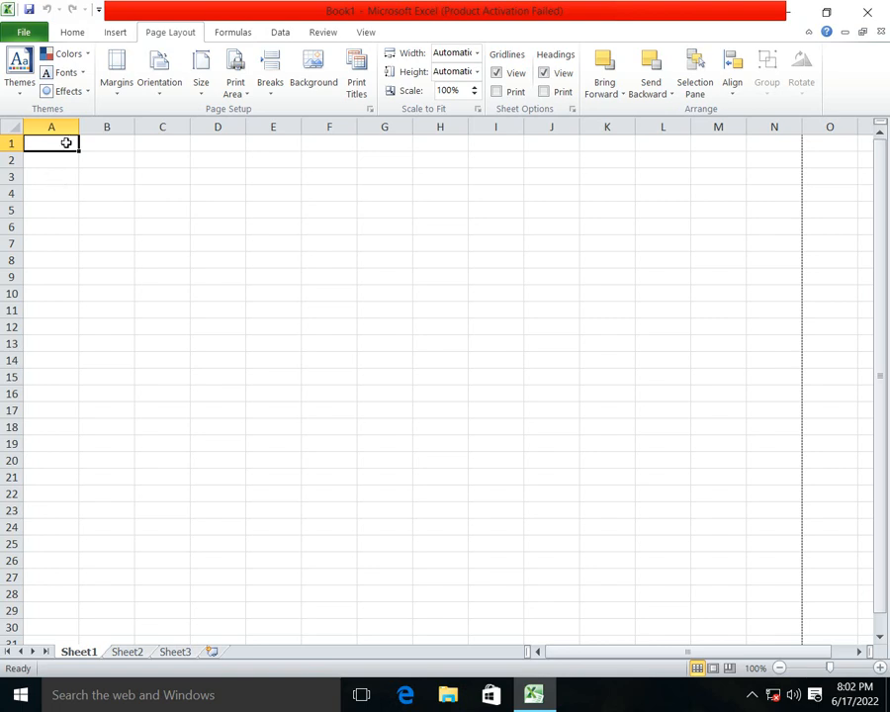
Step: Apply all borders to the range A1:N28 and increase the heights of rows 1 to 3, with row 1 the tallest
left_click(66, 184)
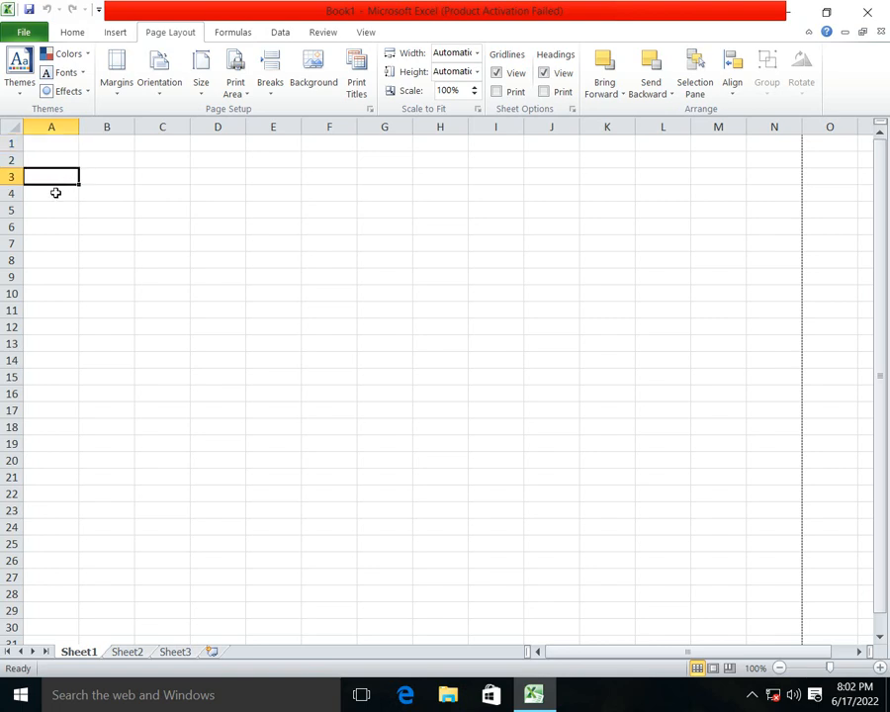
left_click_drag(50, 143, 770, 590)
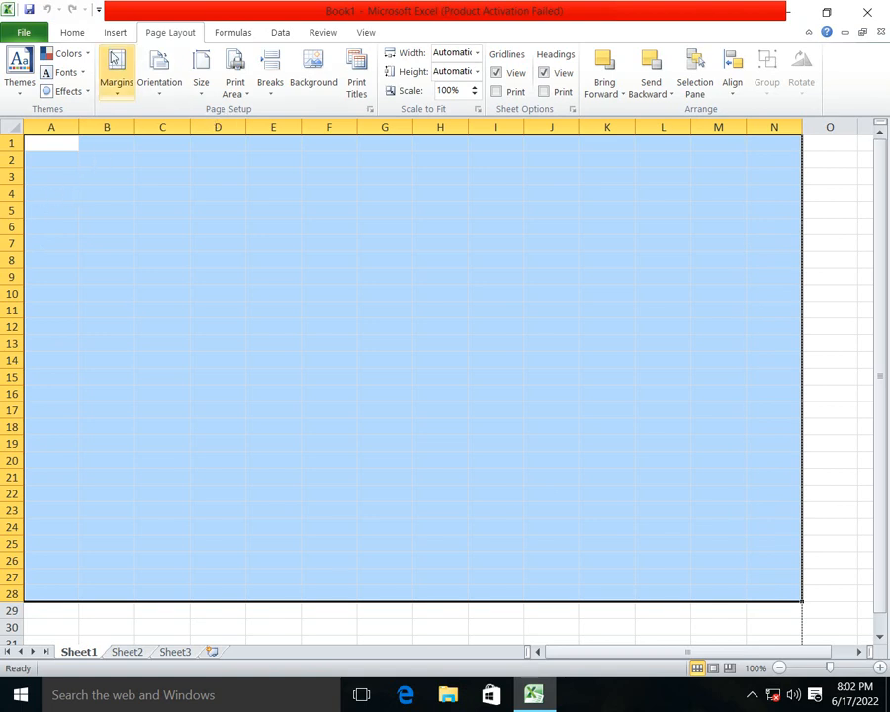
left_click(74, 33)
left_click(163, 87)
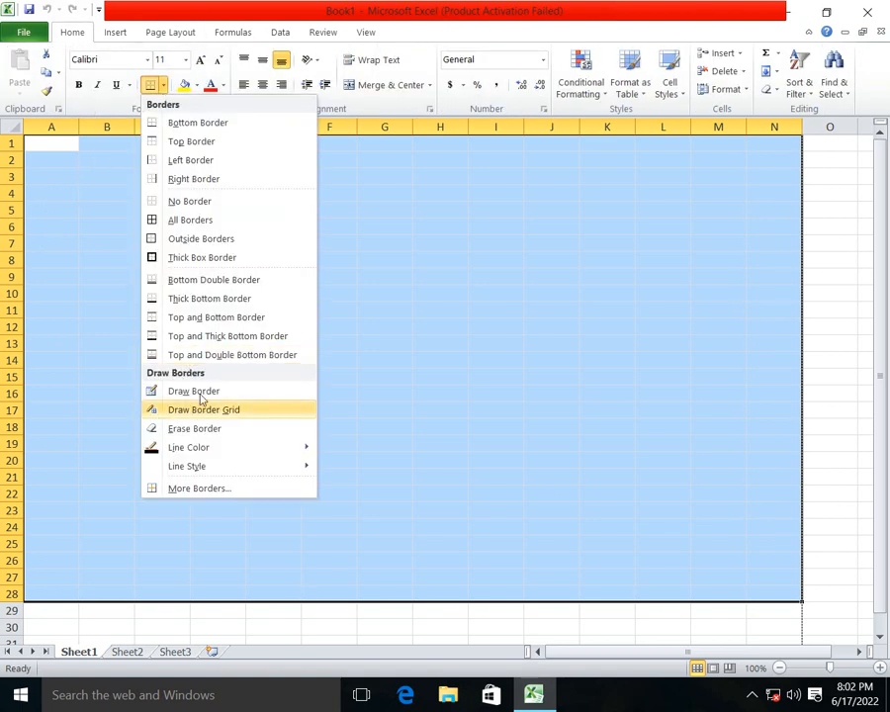
left_click(197, 221)
left_click(381, 544)
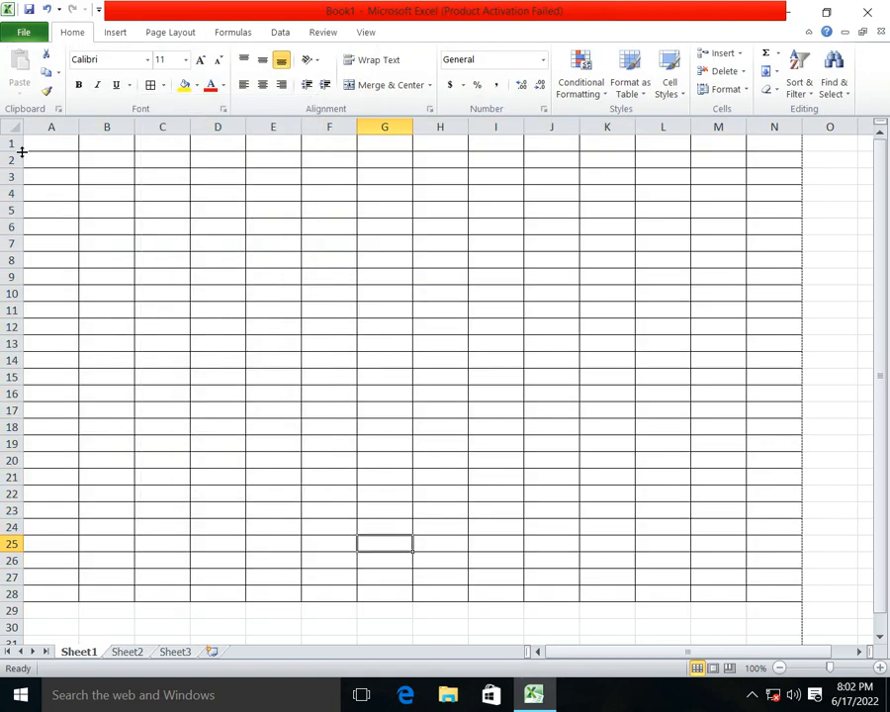
left_click_drag(19, 150, 17, 234)
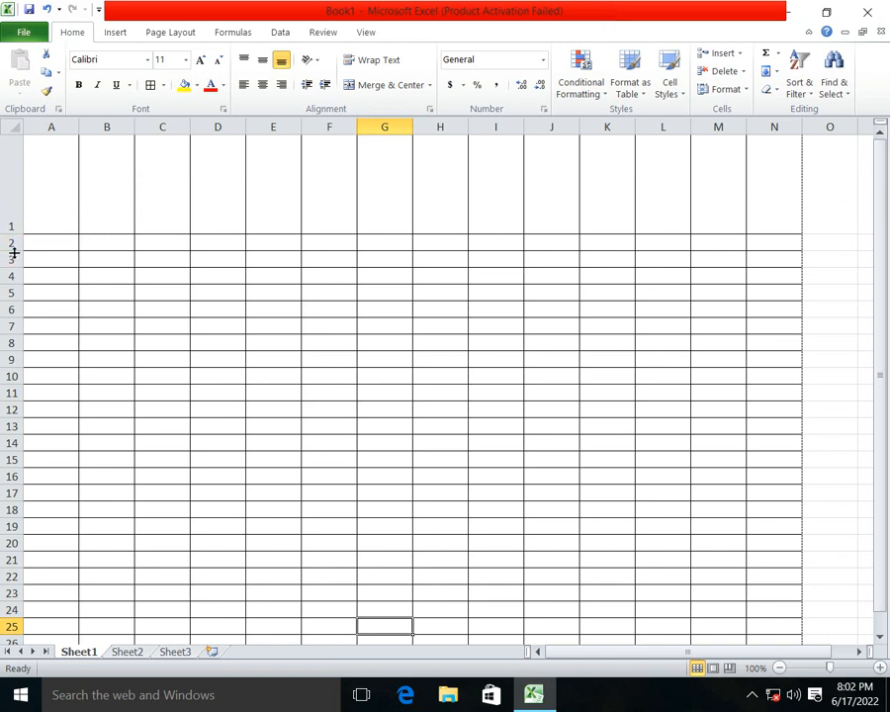
left_click_drag(16, 234, 15, 278)
Step: Enter the column headings EMP ID in cell A3 and First Name in cell B3
left_click(61, 266)
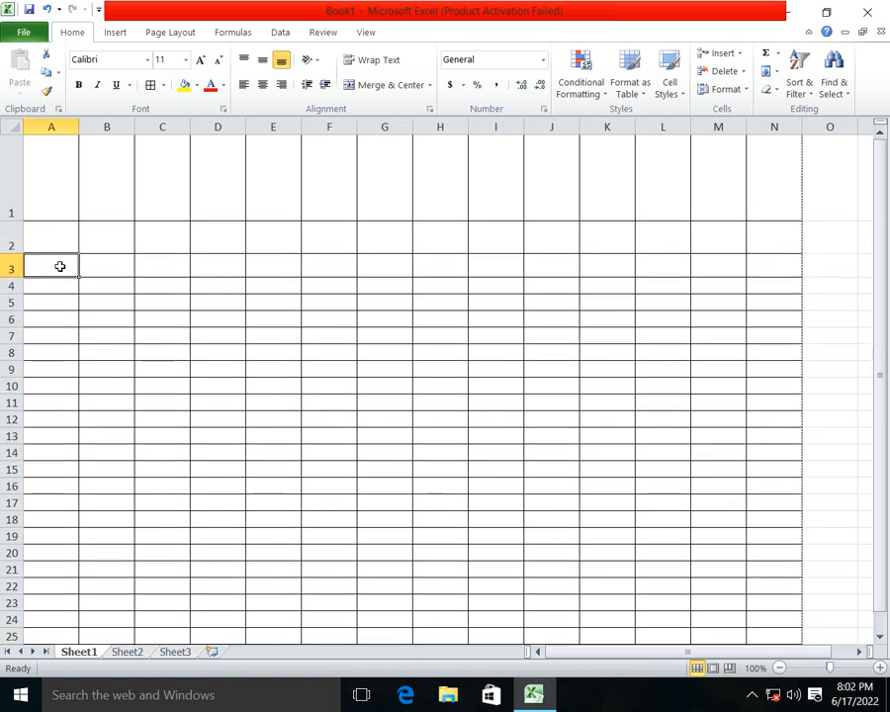
type("Em")
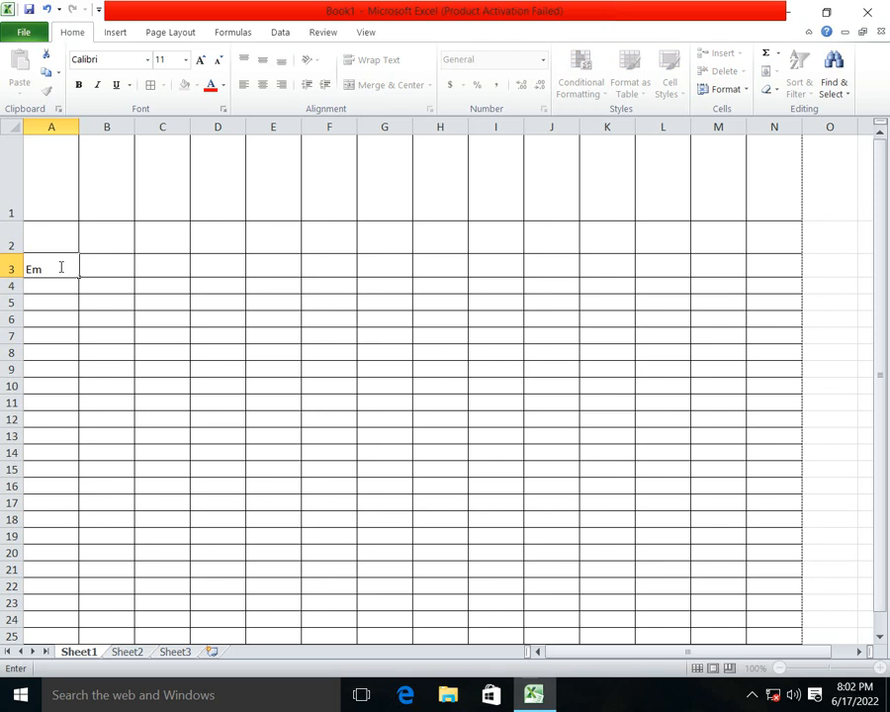
type("MP ID")
key("Tab")
type("First Nmwe")
key("BackSpace")
key("BackSpace")
type("am")
key("Tab")
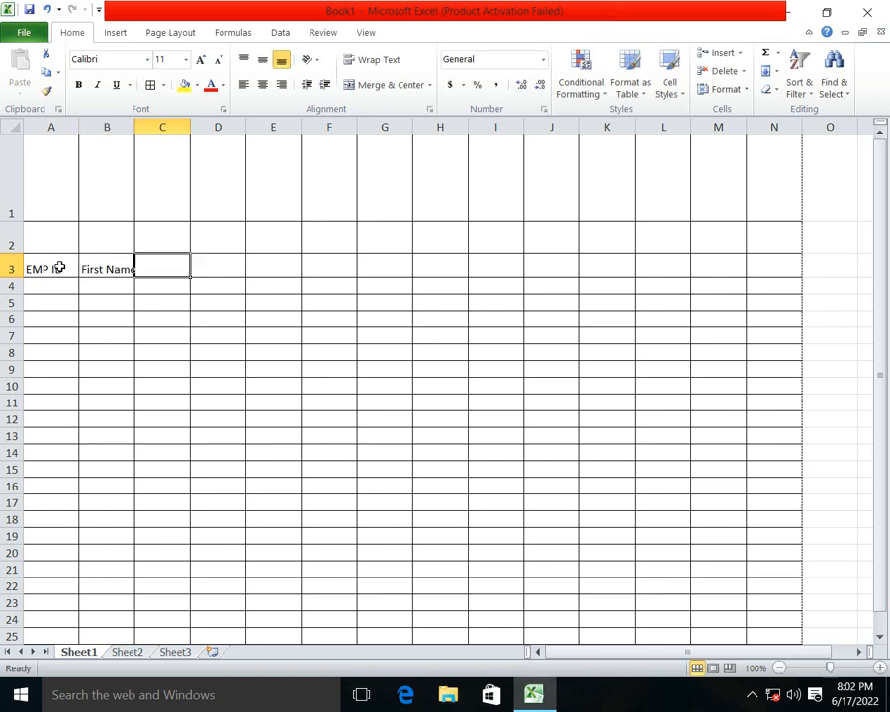
Step: Enter the column heading Last Name in cell C3
type("Last")
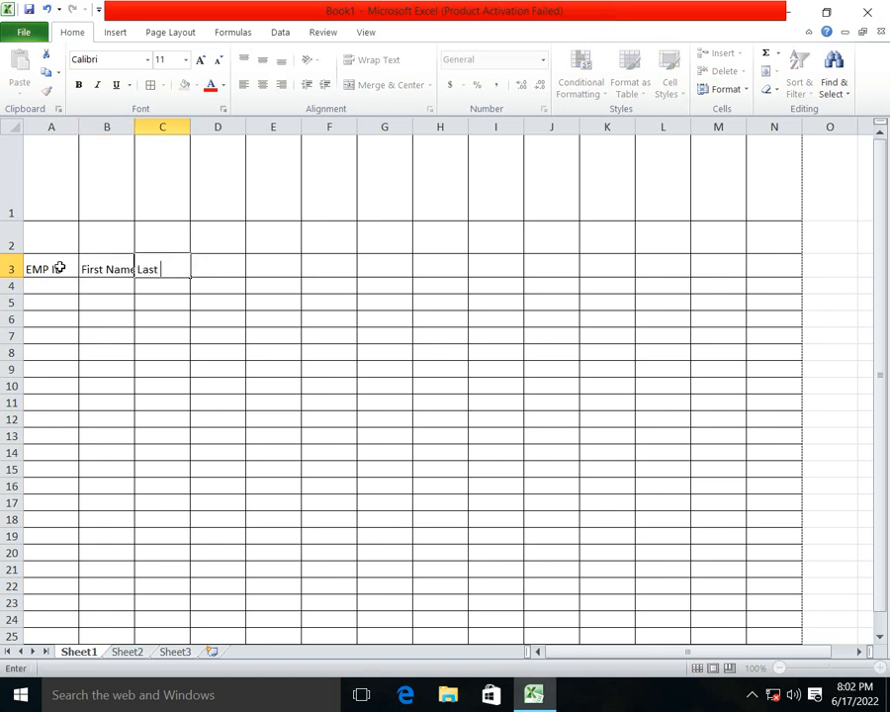
type(" Nm")
key("BackSpace")
key("ctrl+s")
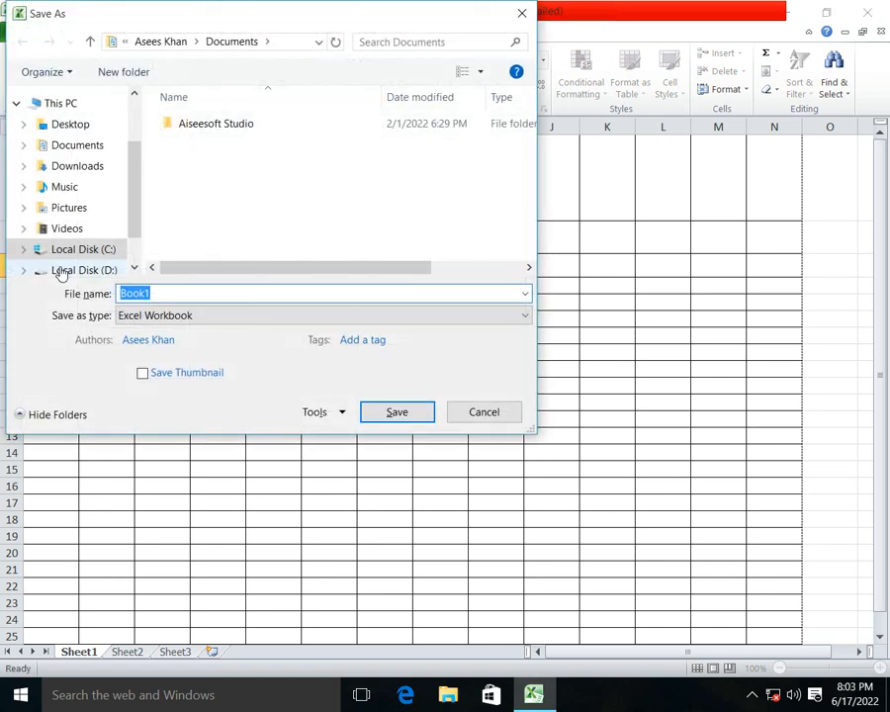
left_click(483, 412)
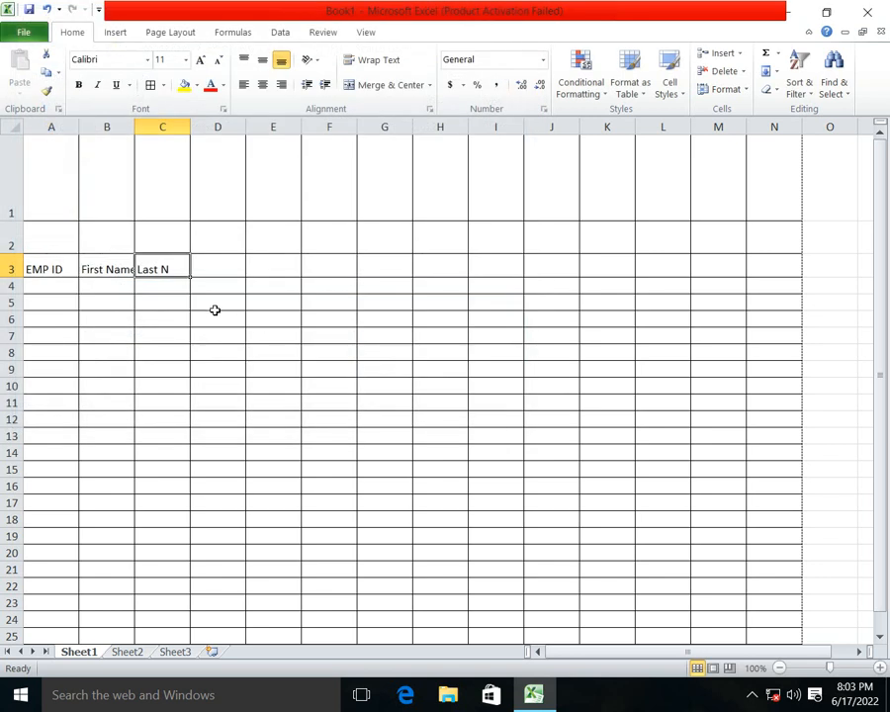
double_click(182, 270)
type("ame")
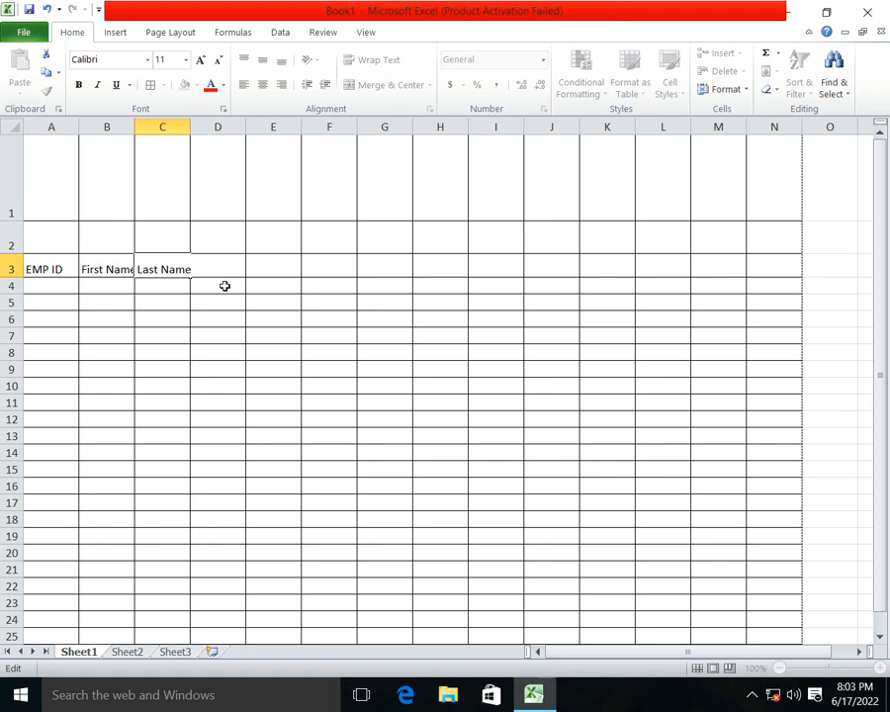
Step: Append DesignationSalery directly after Last Name in cell C3
type("DesignationSalery")
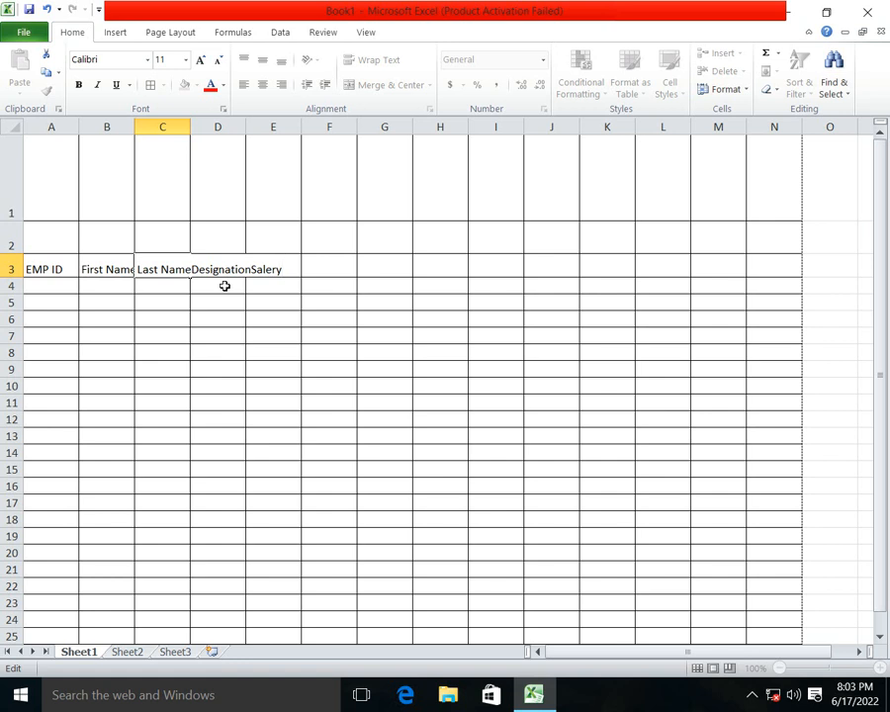
left_click(311, 264)
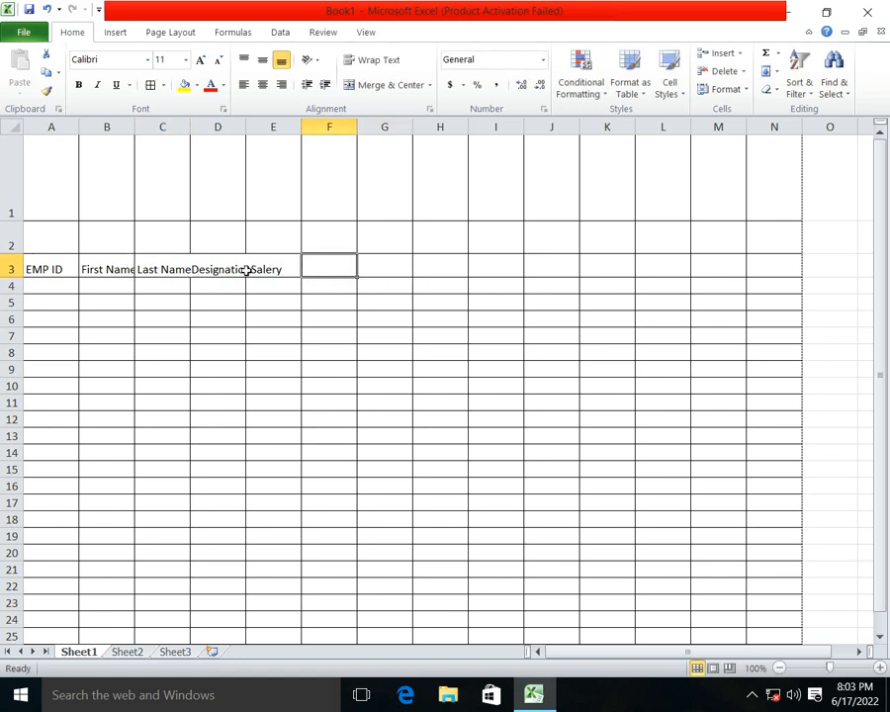
left_click(185, 144)
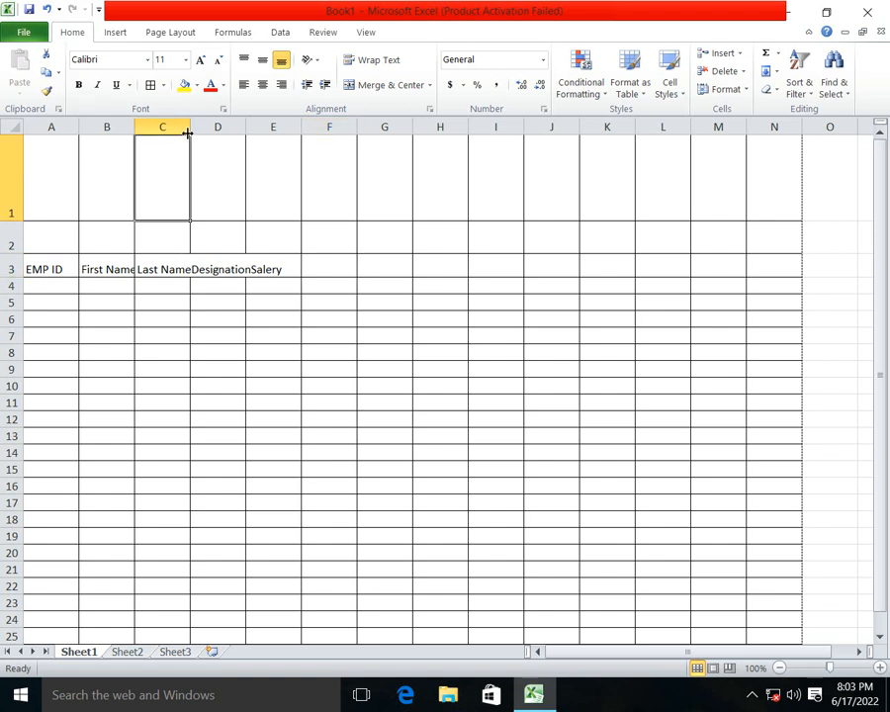
Step: Enter the column headings Joinig date in cell F3 and End Date in cell G3
left_click(328, 261)
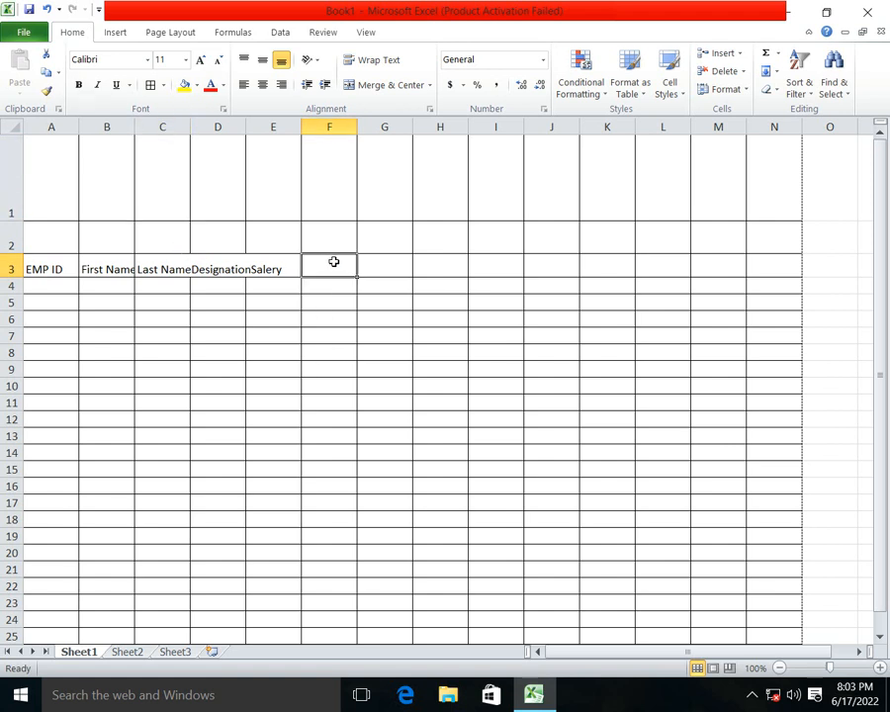
type("Joinig dartete")
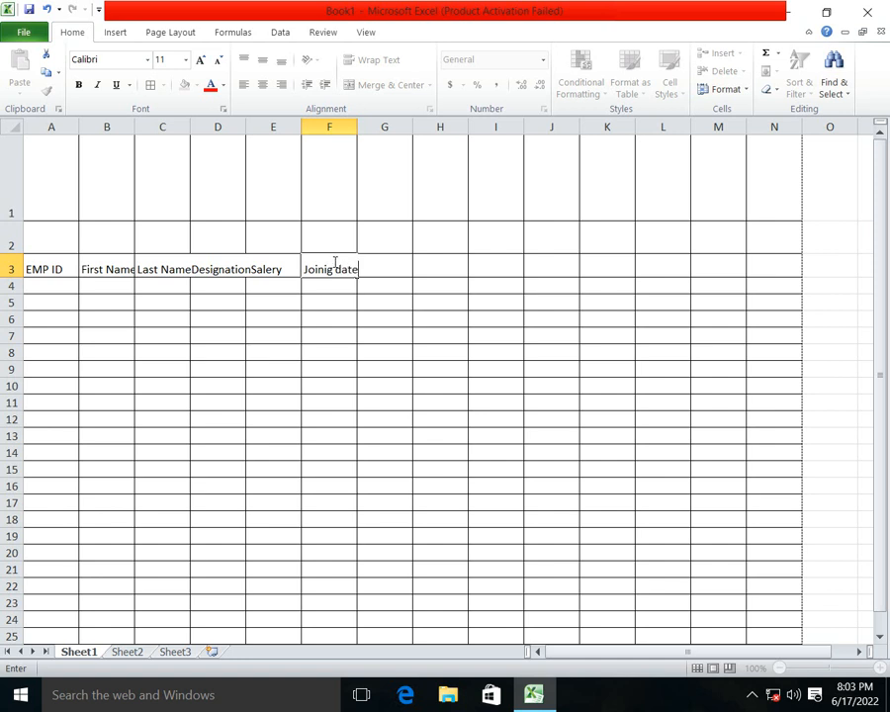
key("Tab")
type("End ")
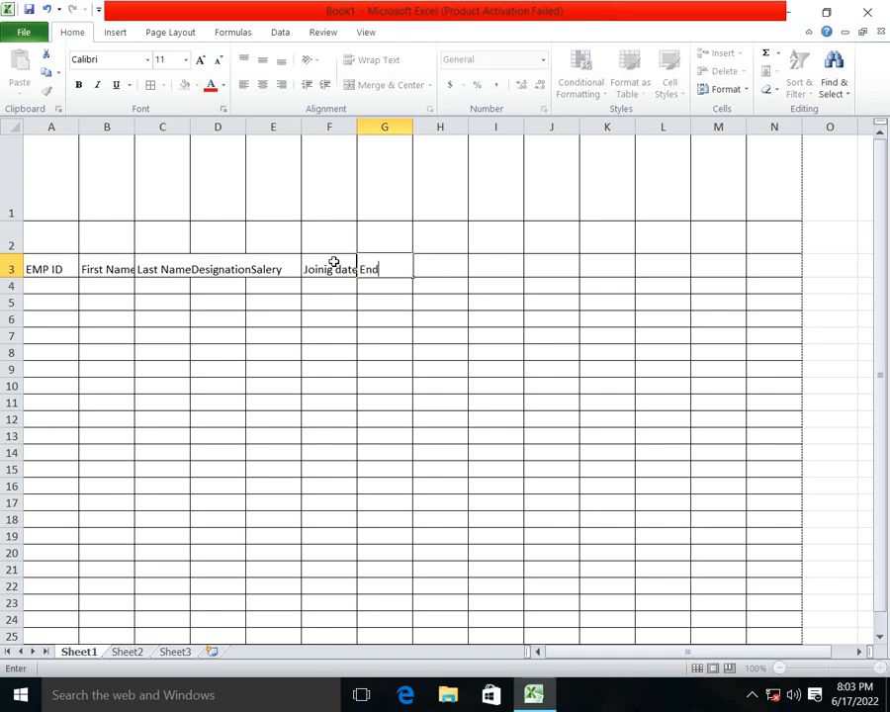
type("Da")
key("BackSpace")
key("Tab")
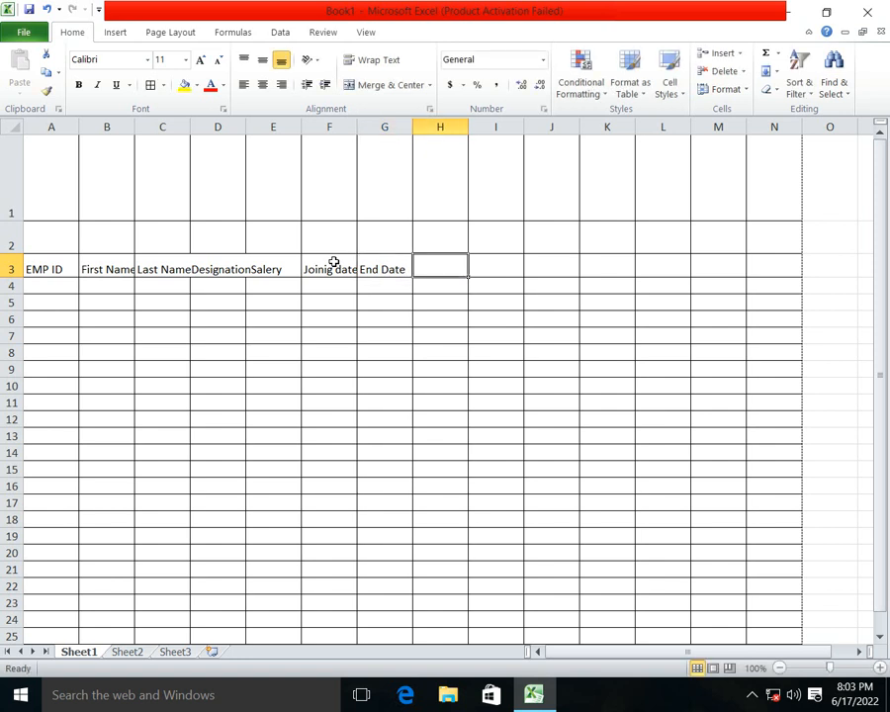
Step: Enter the column headings Nationality in cell H3 and Cam ID in cell I3
type("Na")
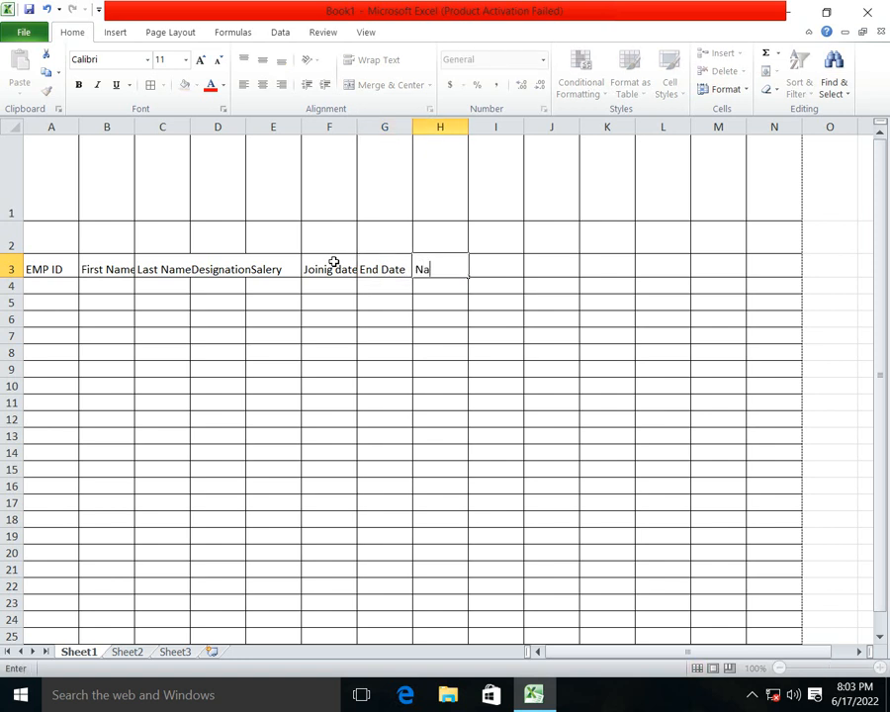
type("tionality")
key("Tab")
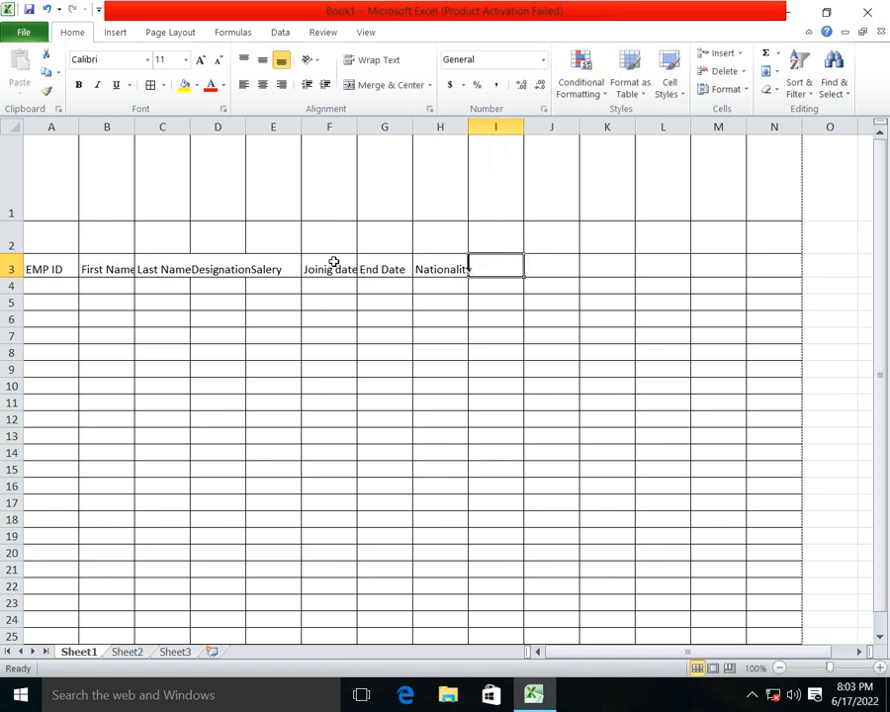
type("C")
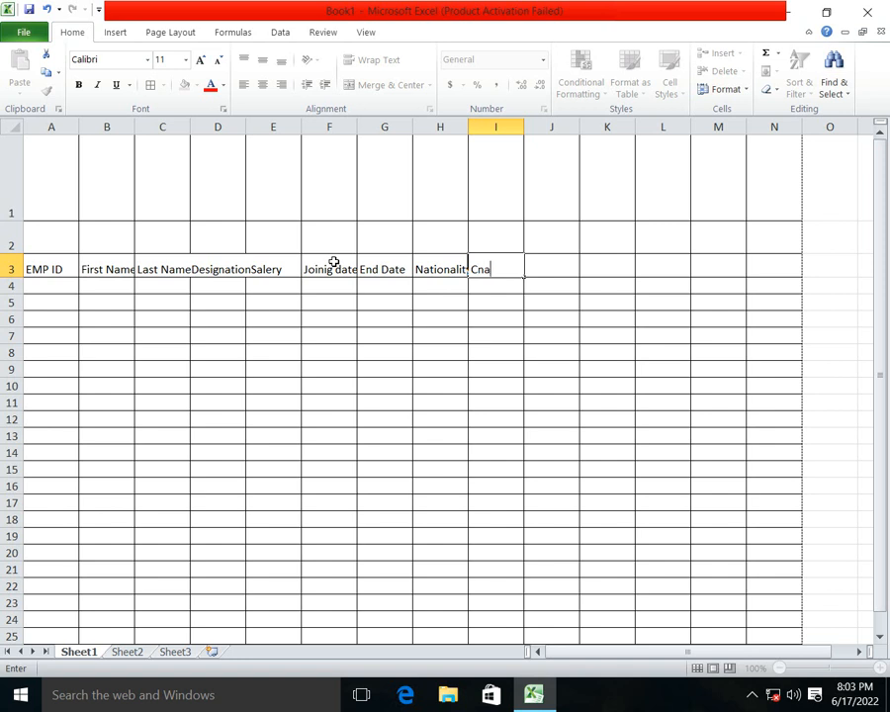
type("anm")
key("BackSpace")
type("m")
key("BackSpace")
type("m ID")
left_click(89, 263)
Step: Widen columns A to D, giving columns B, C and D clearly more room than column A
left_click_drag(79, 126, 85, 126)
left_click_drag(140, 126, 180, 137)
left_click_drag(234, 126, 264, 135)
left_click(217, 400)
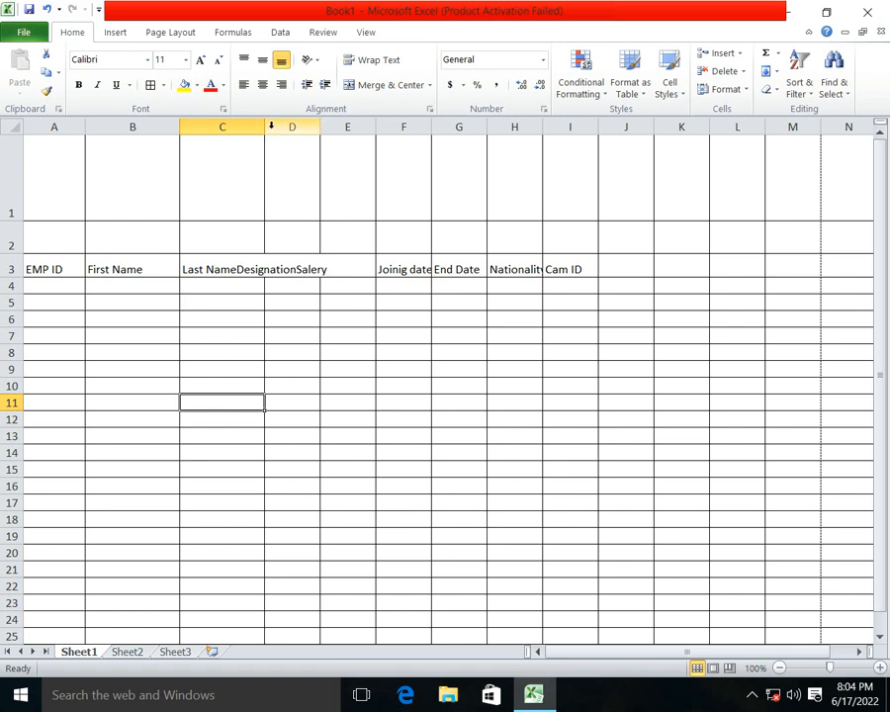
left_click_drag(319, 129, 357, 128)
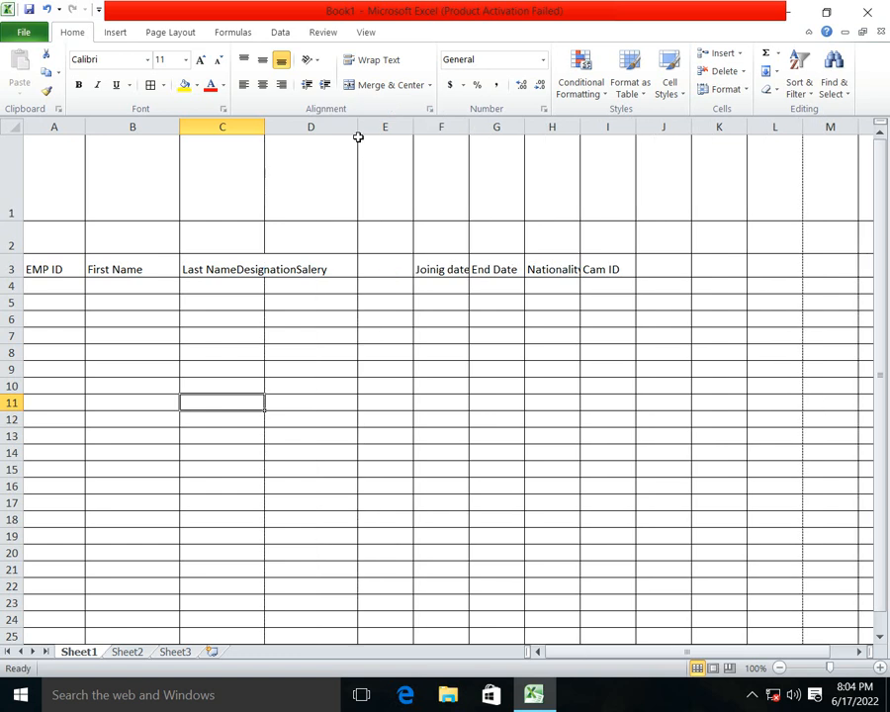
Step: Remove DesignationSalery from the heading in cell C3, leaving only Last Name
left_click(265, 269)
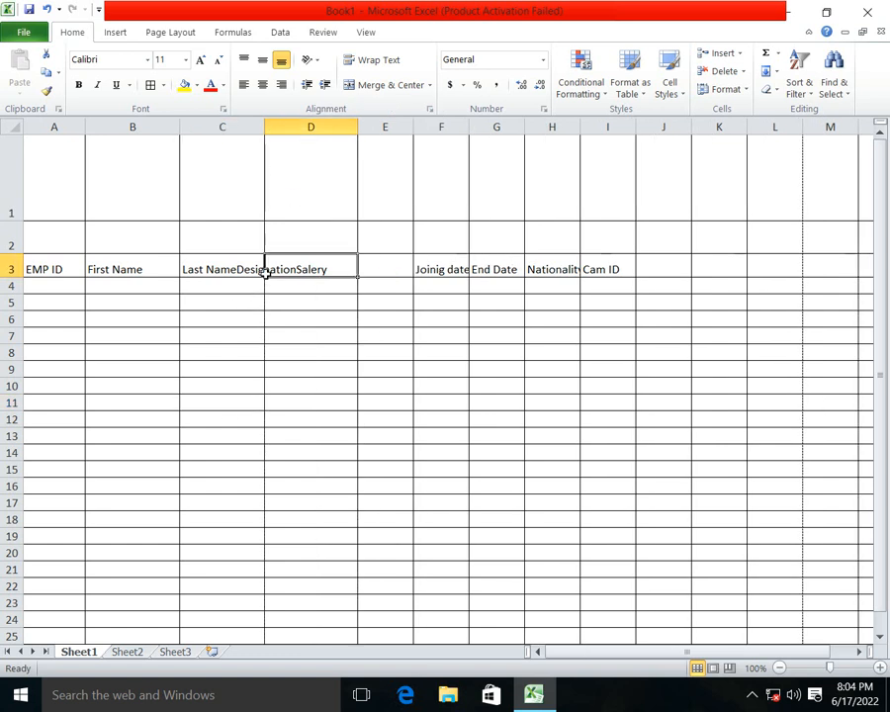
double_click(330, 269)
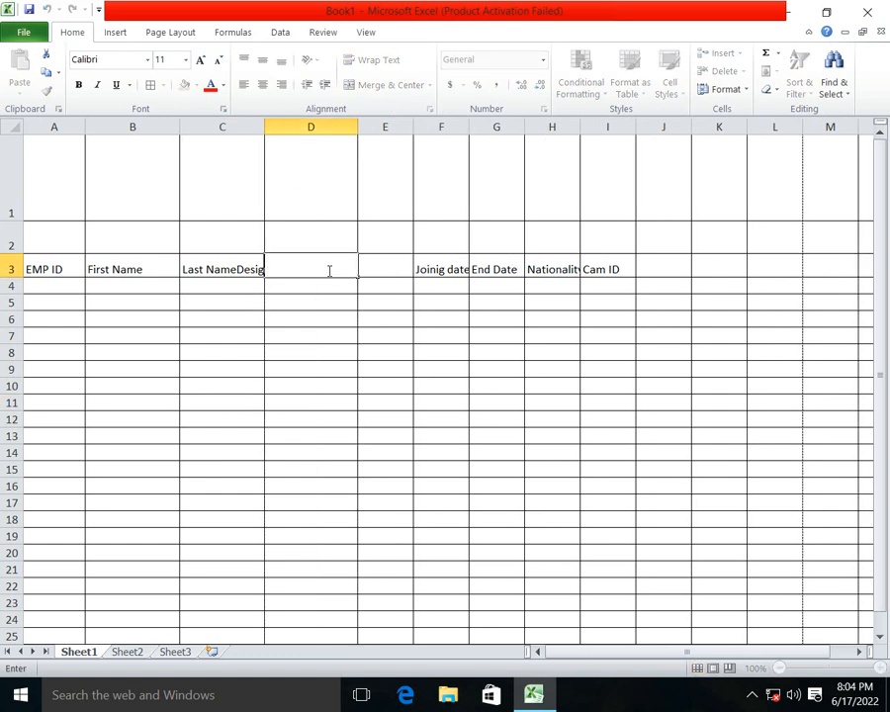
left_click(207, 261)
left_click(322, 269)
left_click(261, 273)
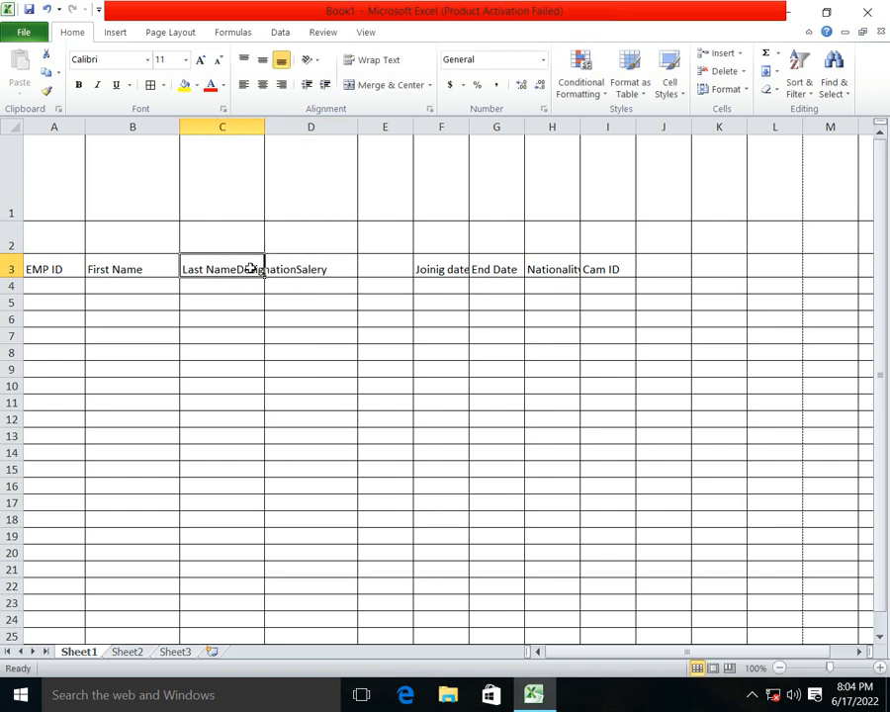
double_click(255, 268)
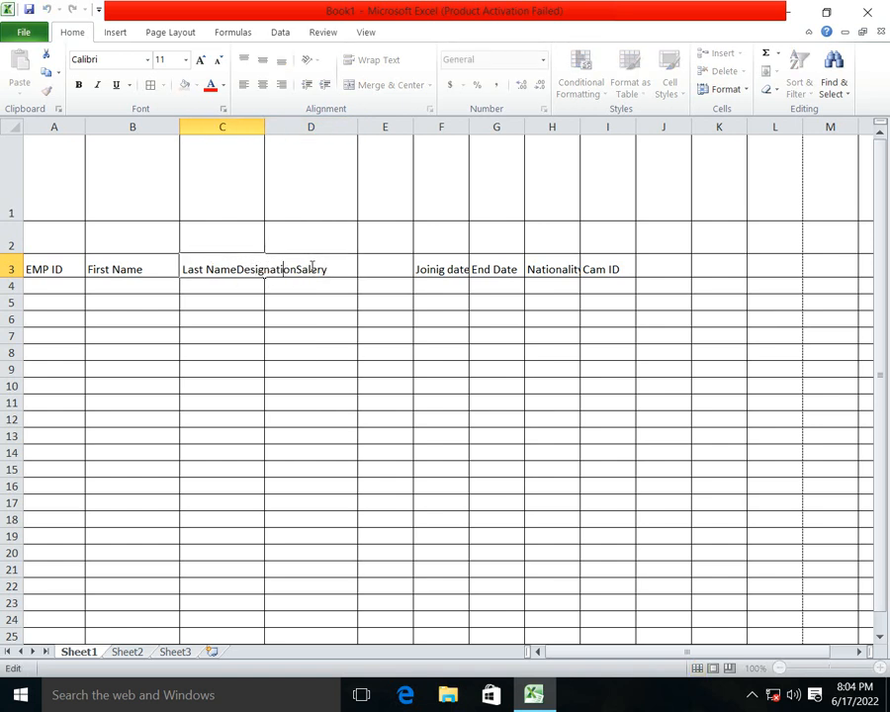
key("BackSpace")
key("BackSpace")
key("BackSpace")
key("BackSpace")
key("BackSpace")
key("BackSpace")
key("BackSpace")
key("BackSpace")
key("BackSpace")
key("BackSpace")
key("BackSpace")
key("BackSpace")
key("BackSpace")
key("BackSpace")
left_click(385, 385)
Step: Enter the column headings Designation in cell D3 and salery in cell E3
left_click(291, 262)
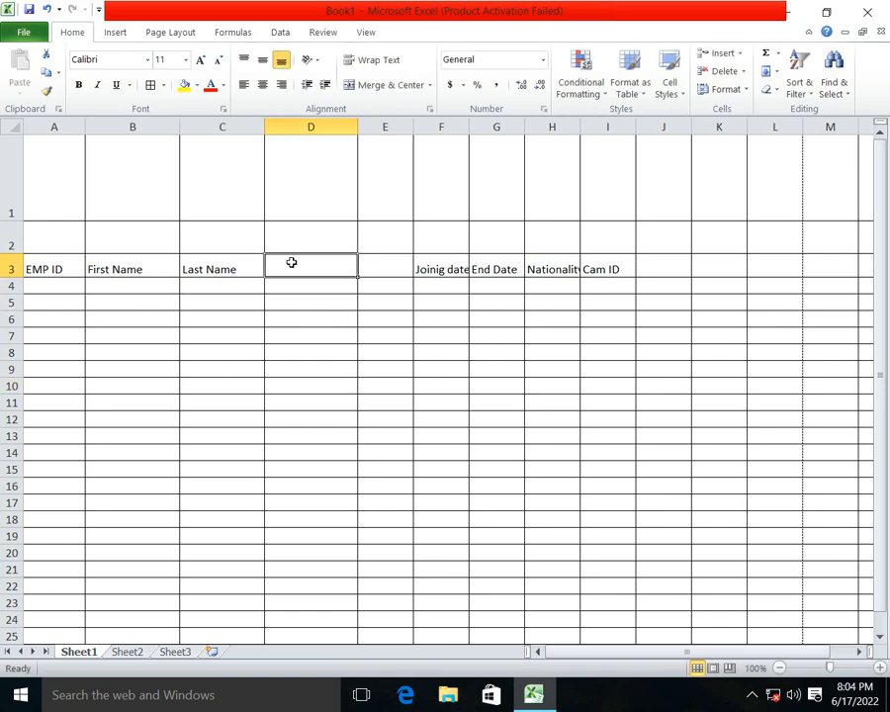
type("D")
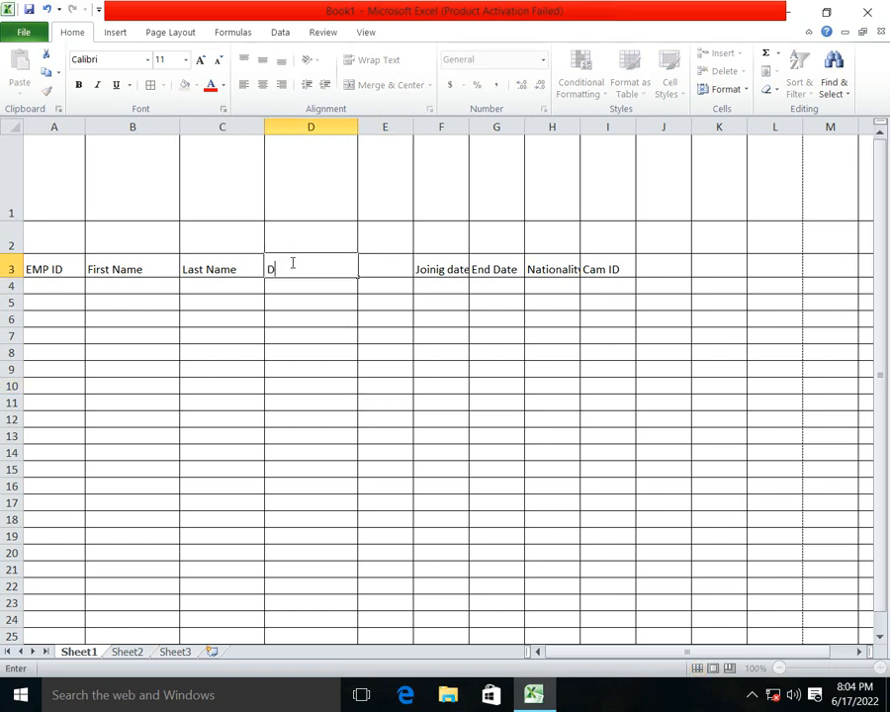
type("esignation")
key("Tab")
type("sale")
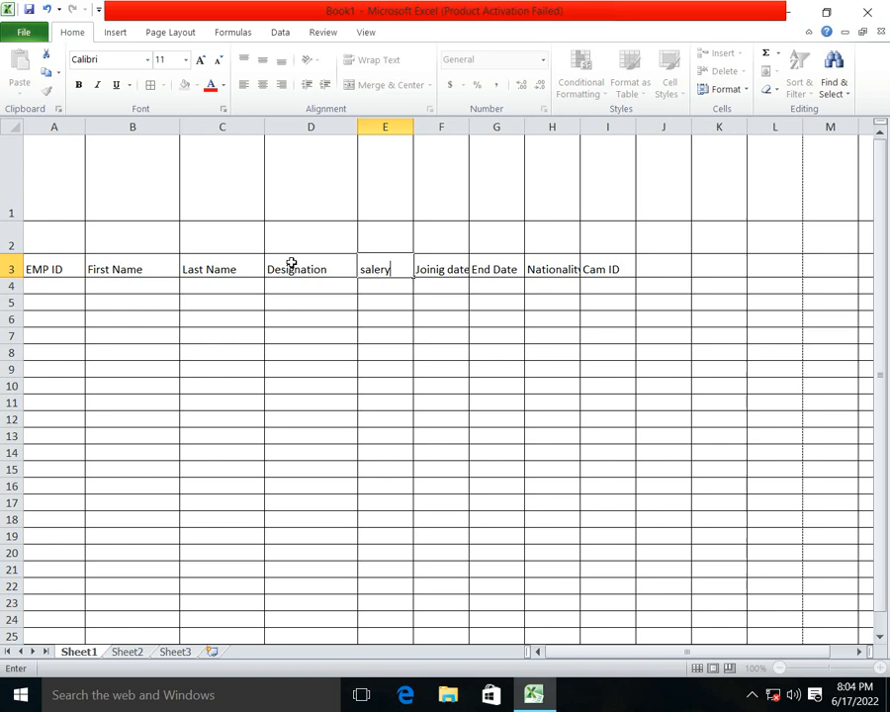
key("Tab")
key("Tab")
key("Tab")
key("Tab")
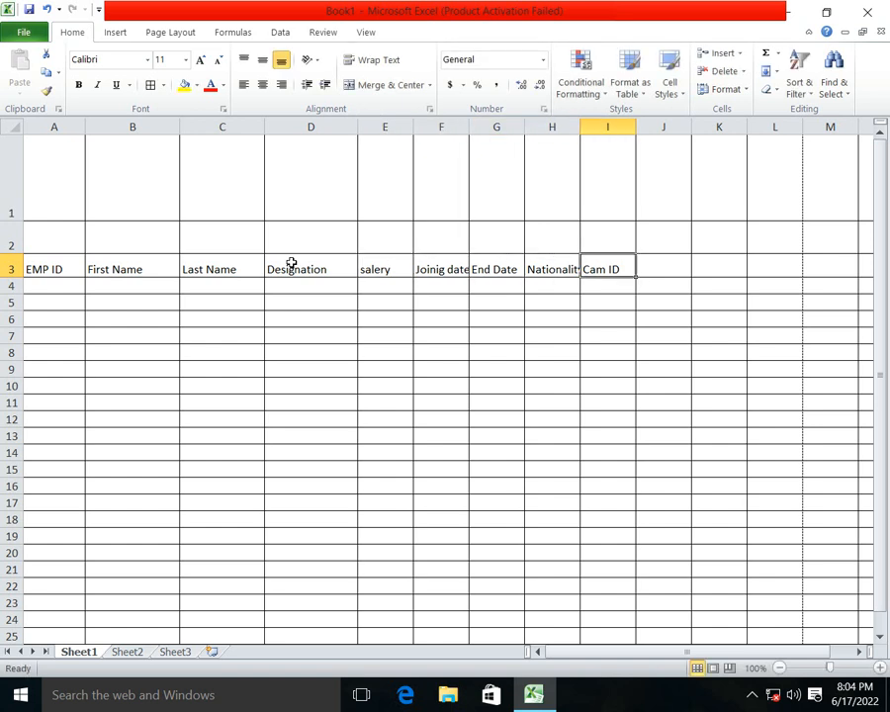
left_click(344, 336)
left_click(364, 384)
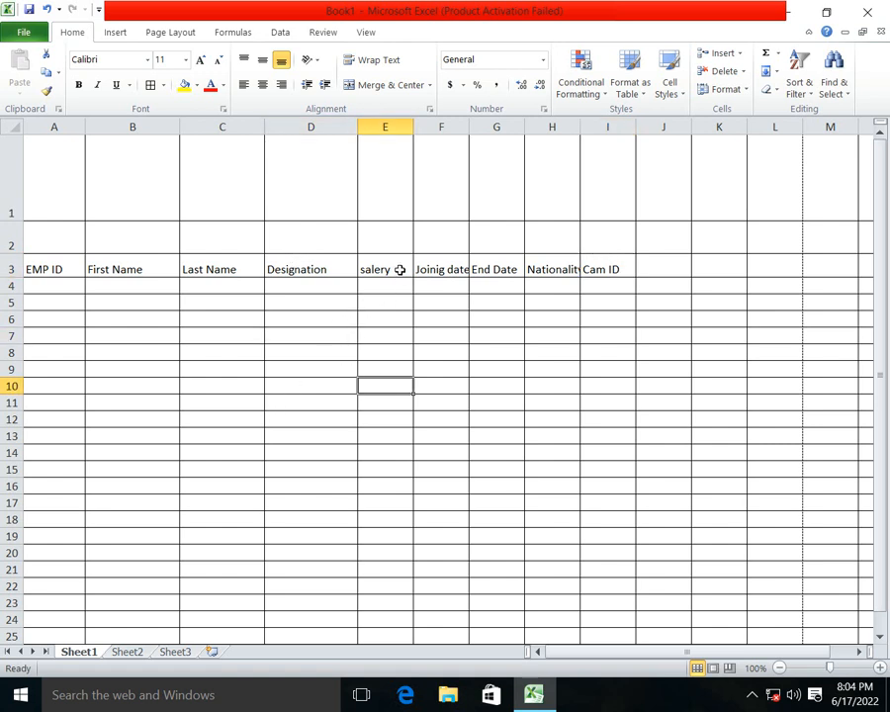
Step: Widen columns F, G and H to fit their headings and extend column I to the dashed page-break line
left_click_drag(470, 127, 488, 126)
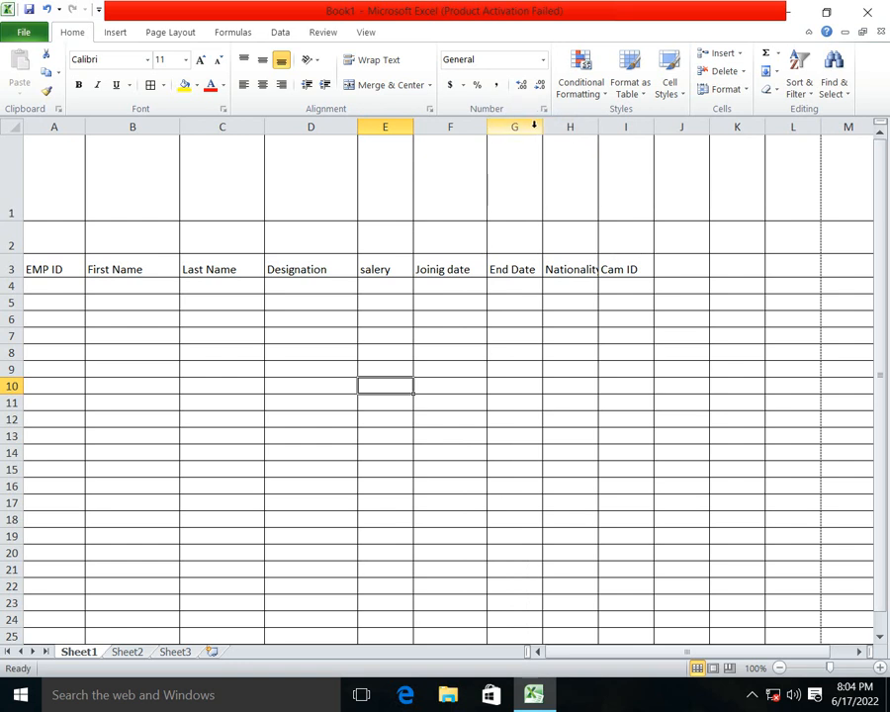
left_click_drag(542, 126, 564, 128)
left_click_drag(486, 125, 491, 123)
left_click_drag(624, 131, 661, 132)
left_click_drag(720, 127, 828, 133)
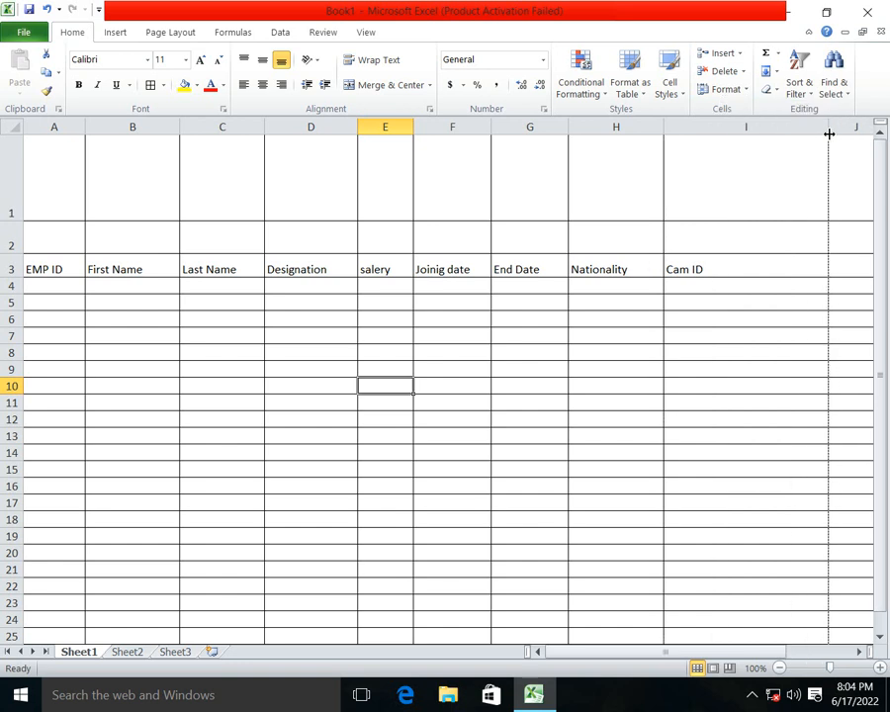
left_click(616, 524)
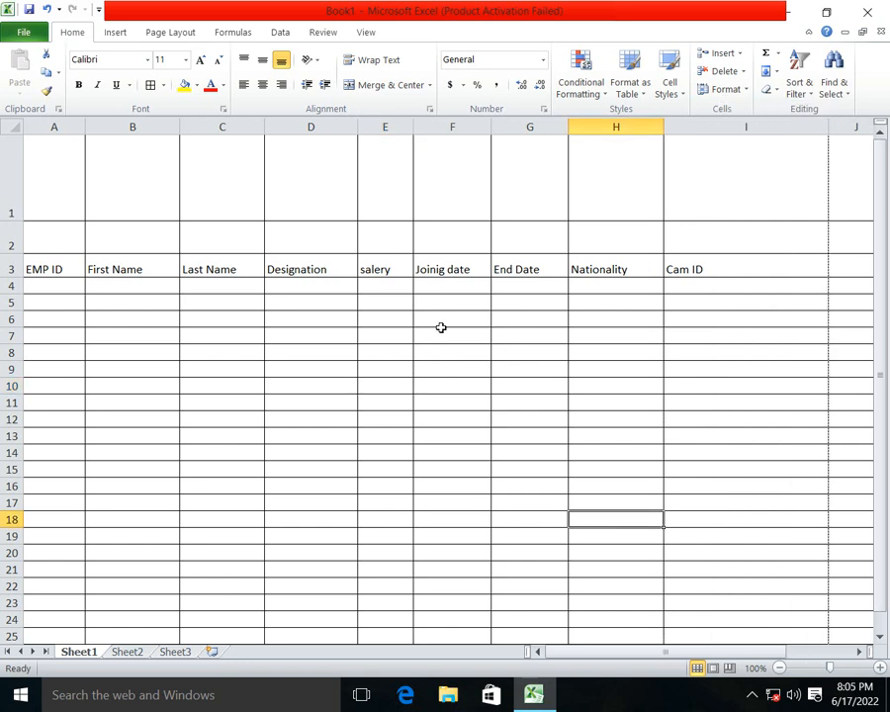
Step: Correct the spelling of the heading in cell F3 to Joining date
double_click(439, 271)
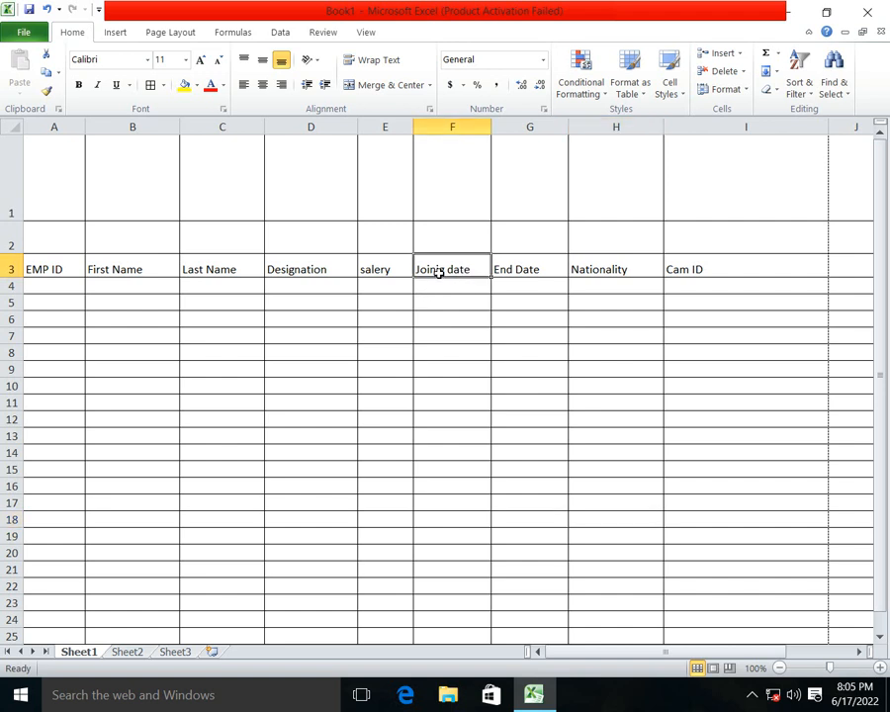
type("n")
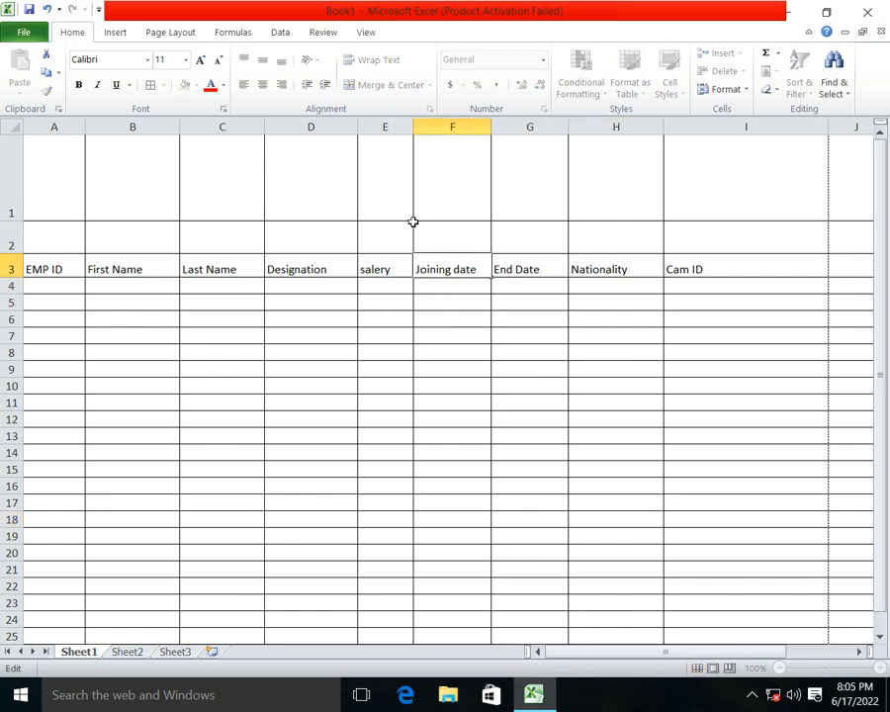
left_click(605, 435)
left_click(692, 348)
left_click(822, 169)
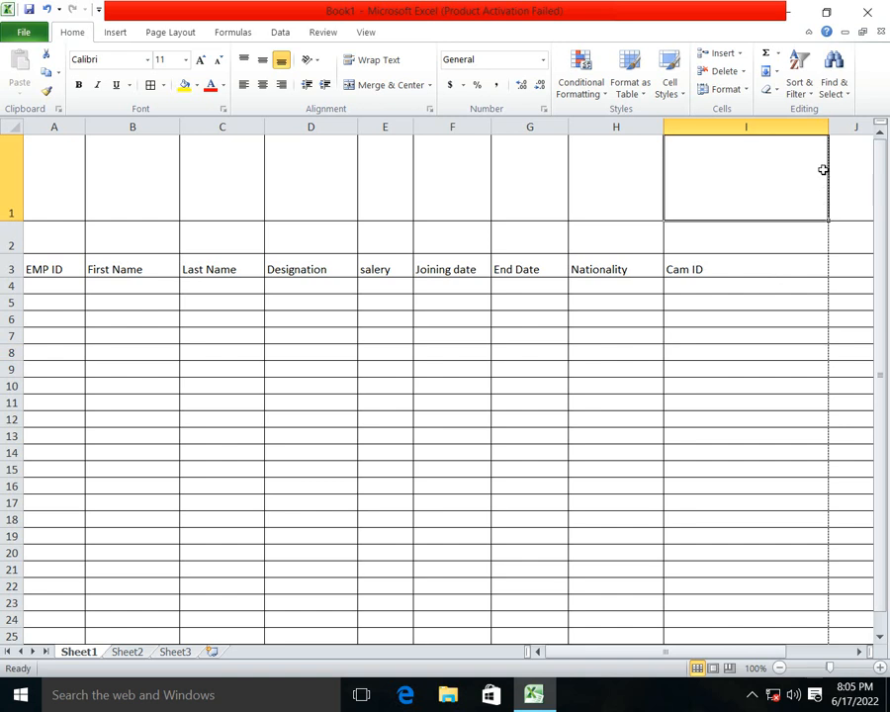
Step: Widen the Nationality column slightly and resize the Cam ID column so that it ends at the page-break line
left_click_drag(827, 126, 780, 142)
left_click(674, 433)
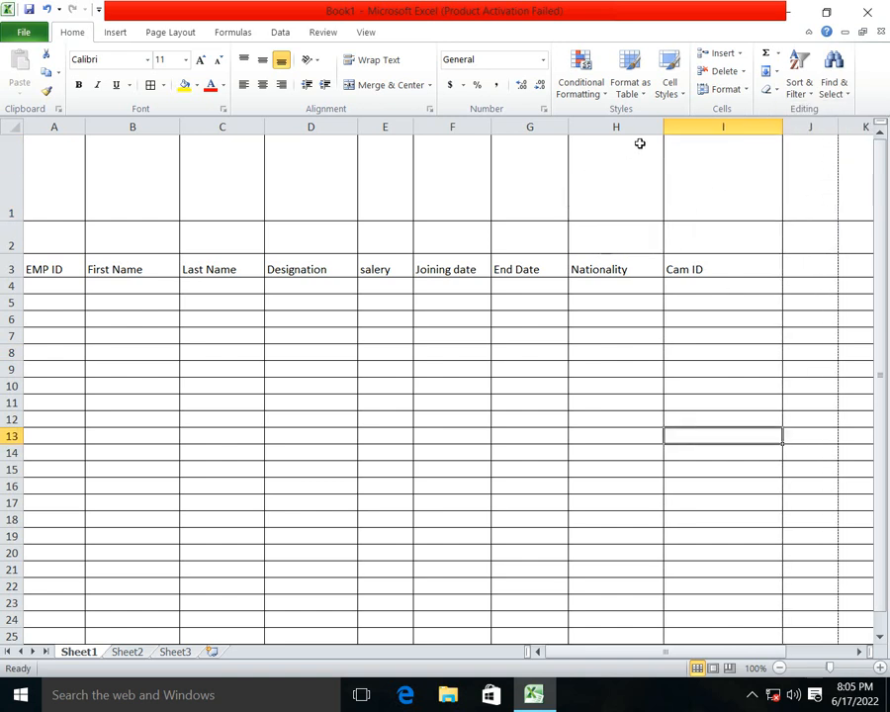
left_click_drag(662, 126, 676, 125)
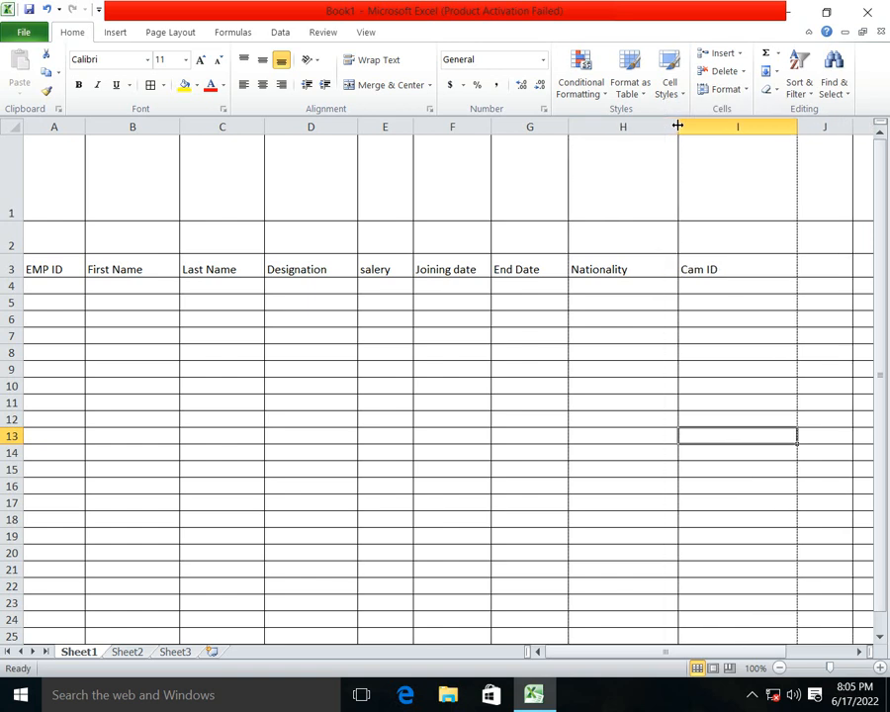
left_click(852, 168)
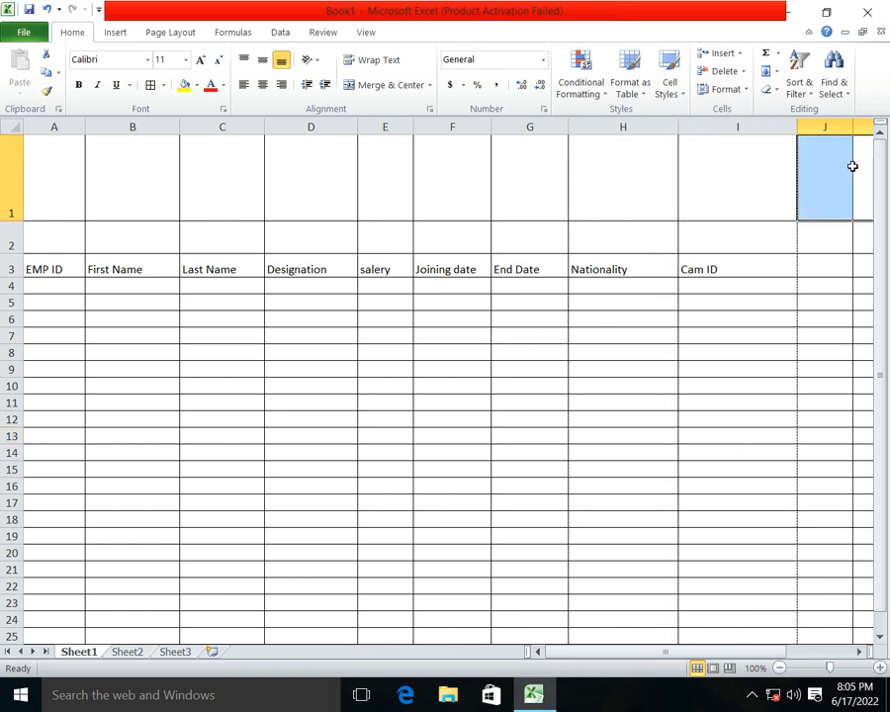
left_click(737, 225)
left_click(764, 189)
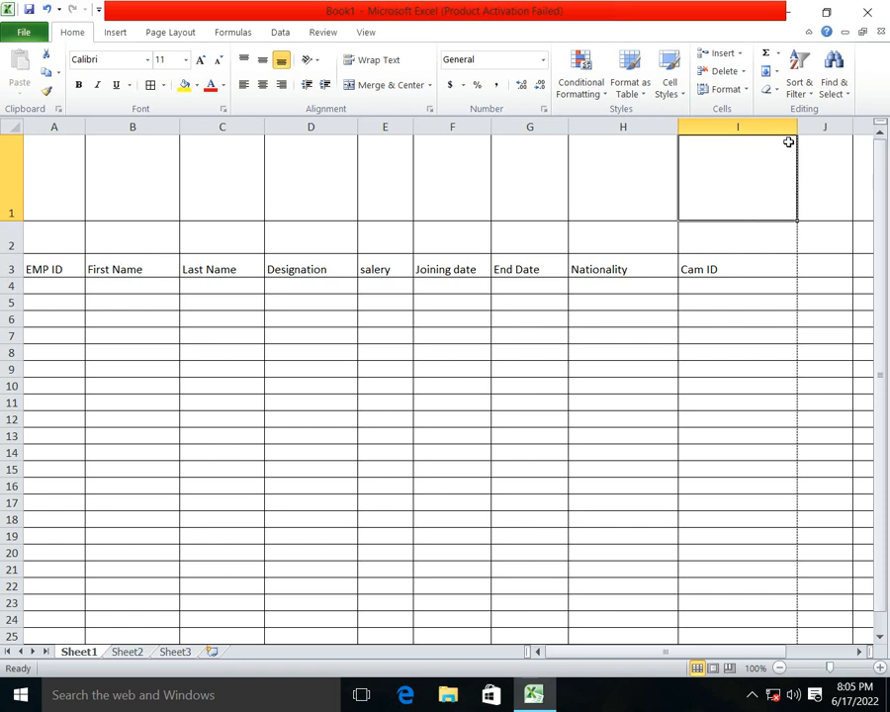
left_click_drag(799, 127, 832, 137)
left_click(527, 418)
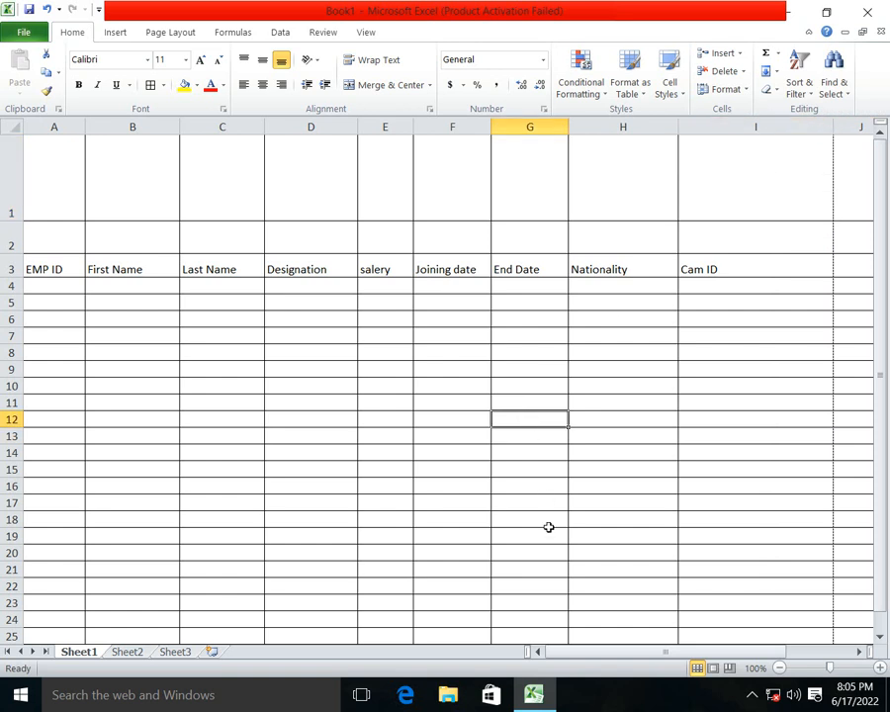
Step: Merge and center cells A1 to I1 across the full table width
left_click(208, 287)
left_click_drag(109, 188, 658, 193)
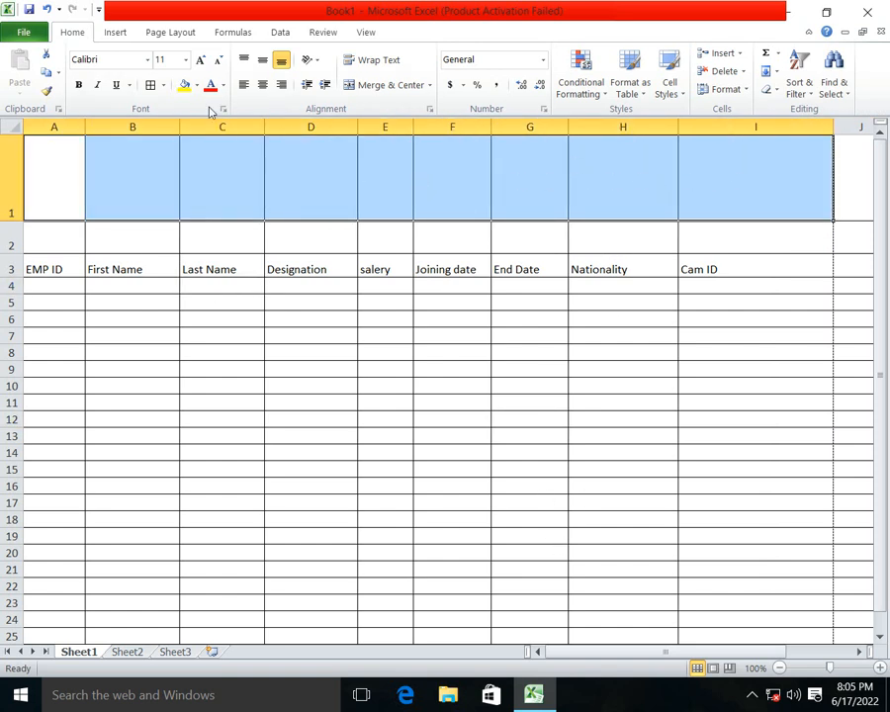
left_click(388, 85)
left_click(406, 351)
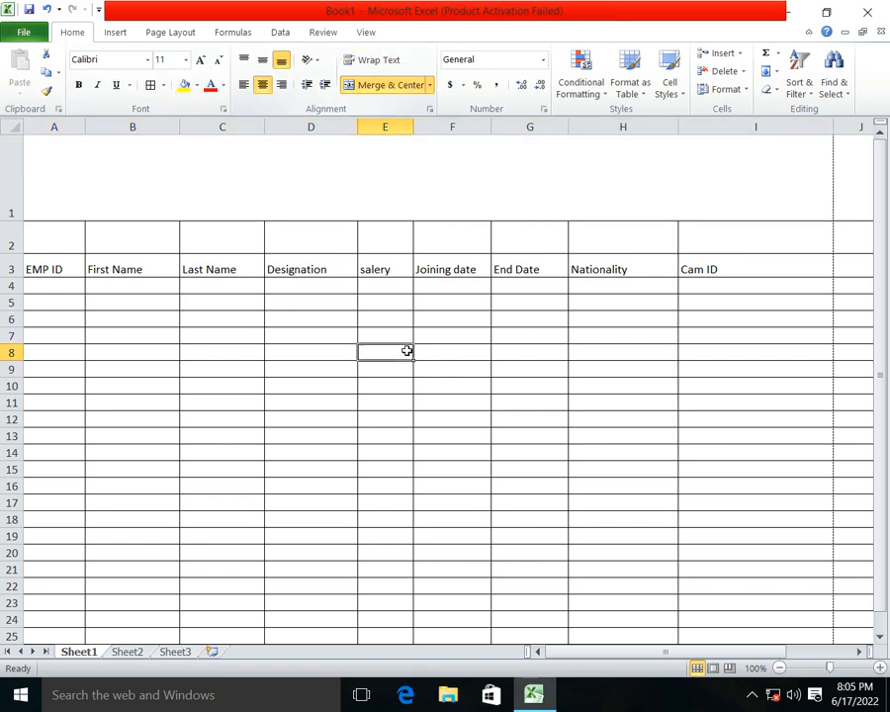
left_click(405, 198)
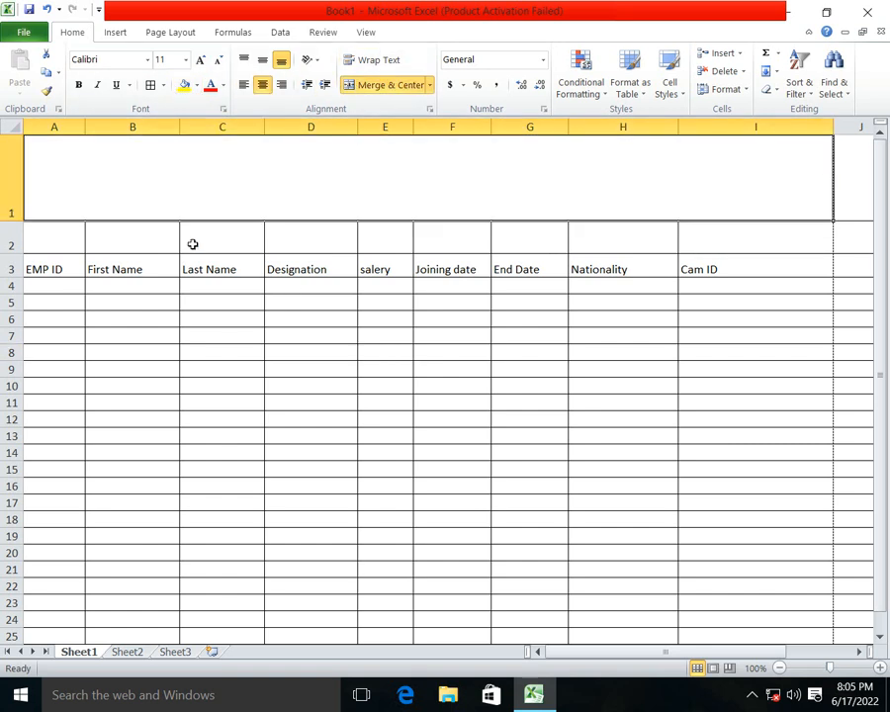
Step: Merge and center cells A2 to I2 into a single row above the column headings
left_click_drag(69, 233, 719, 247)
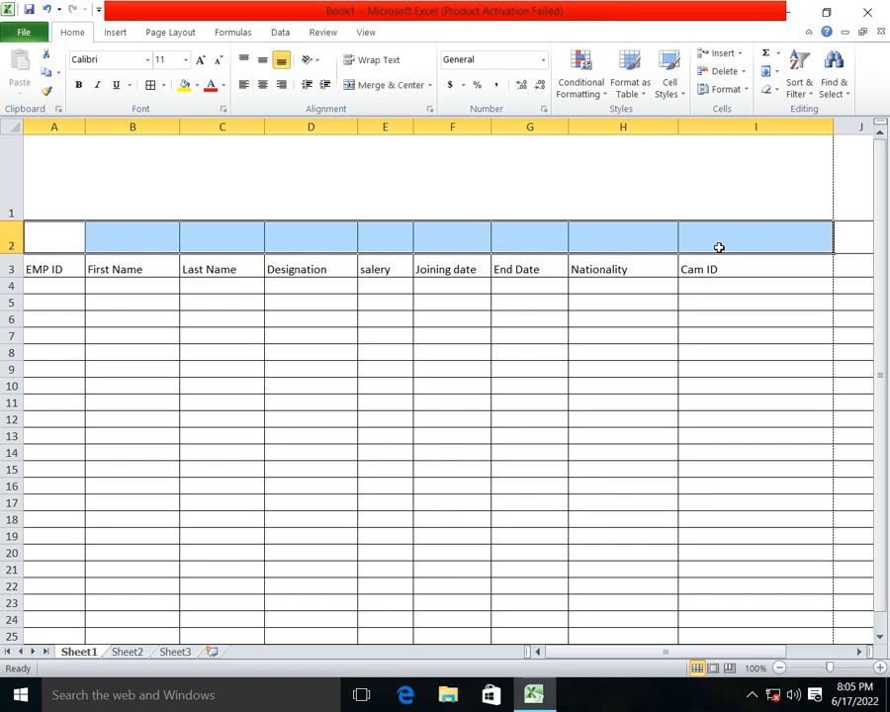
left_click(387, 85)
left_click(385, 552)
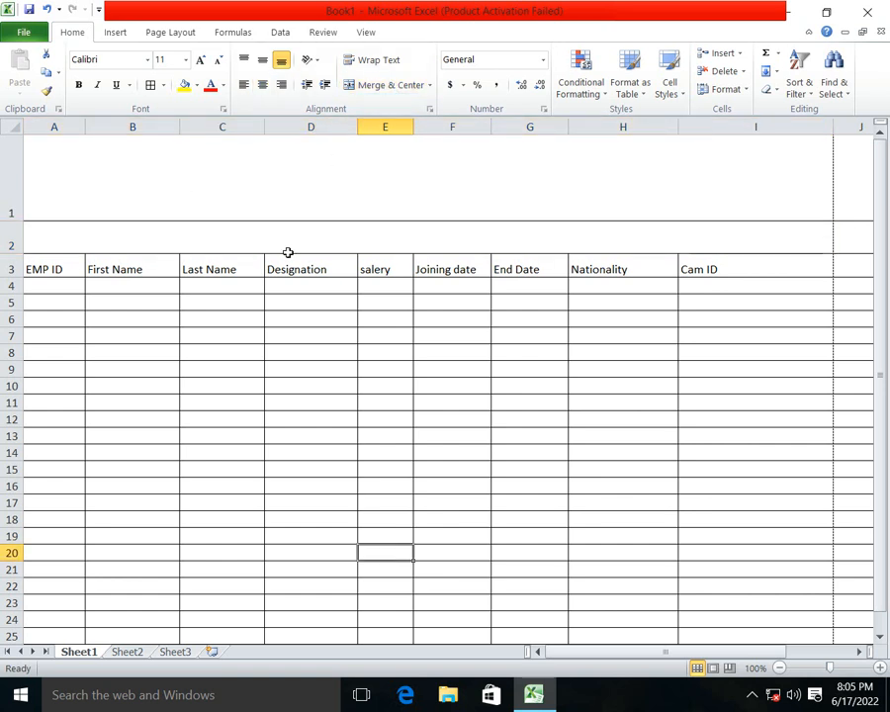
Step: Enter the title Dubai company limited in the merged cell of row 1
left_click(297, 176)
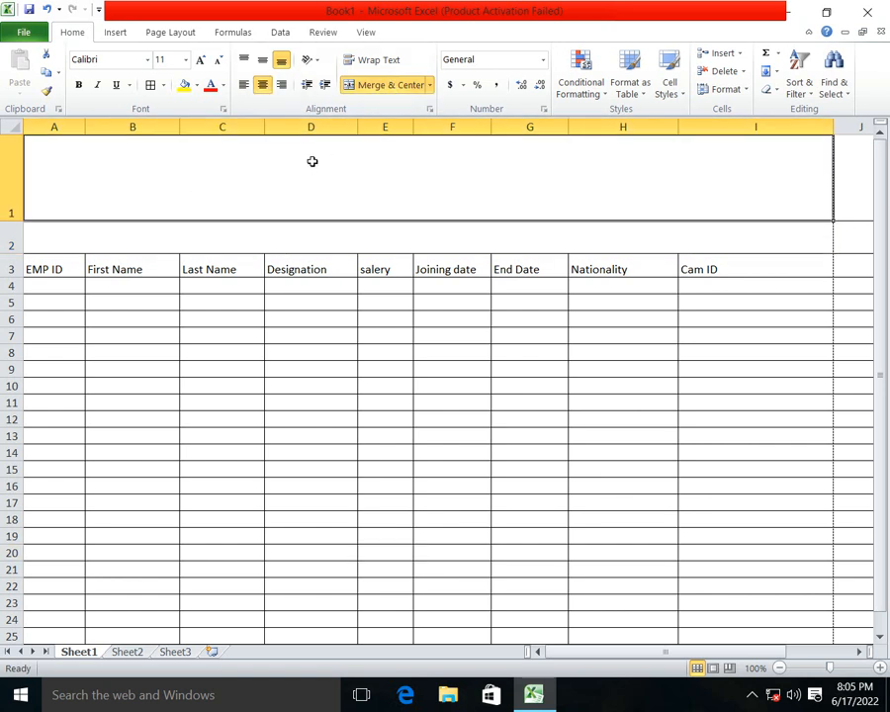
double_click(313, 164)
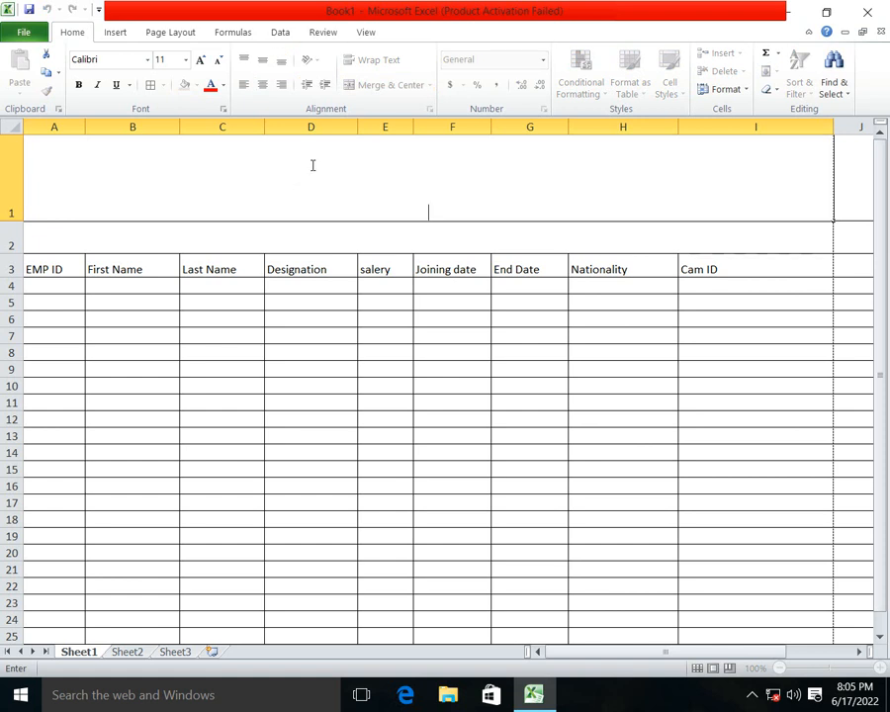
type("Dubai company limited")
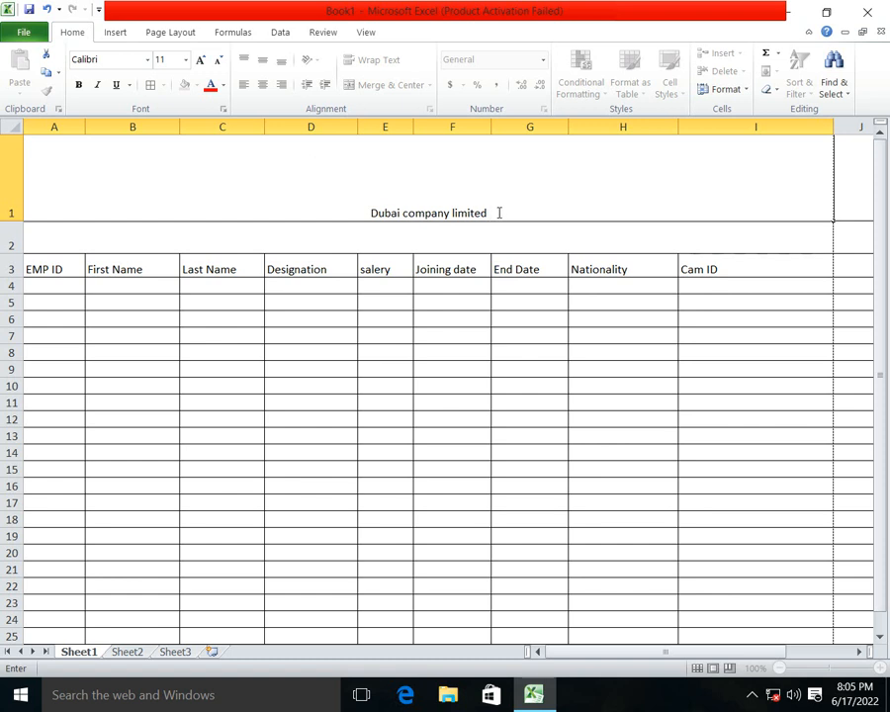
Step: Enlarge the Dubai company limited title text to font size 36 and make it bold
left_click_drag(493, 225, 366, 214)
left_click(200, 59)
left_click(200, 60)
left_click(201, 59)
left_click(201, 60)
left_click(200, 59)
left_click(201, 59)
left_click(200, 59)
left_click(201, 60)
left_click(200, 59)
left_click(201, 60)
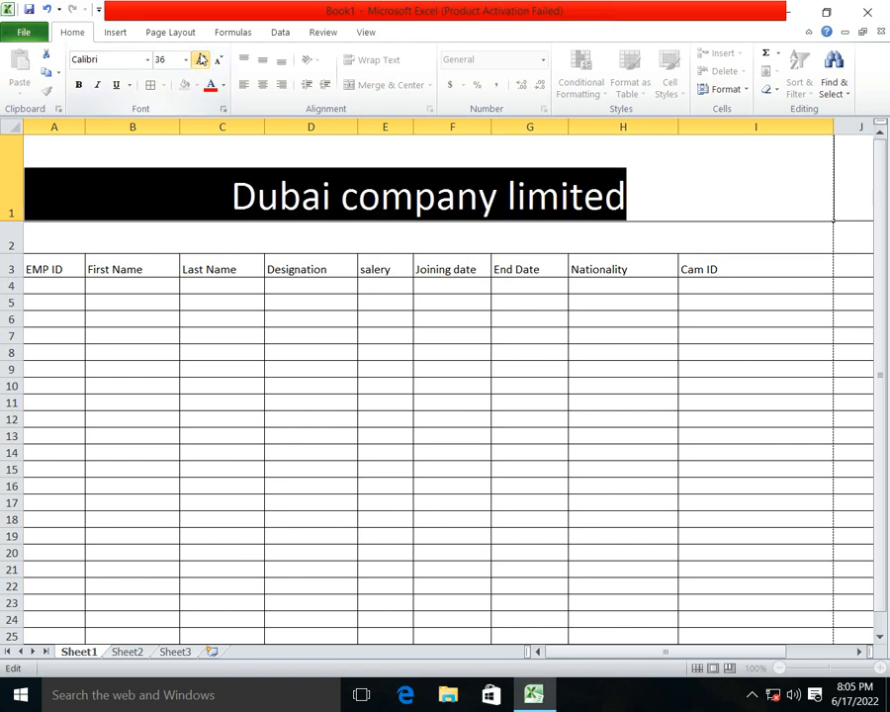
left_click(79, 85)
left_click(462, 482)
Step: Set the title's font colour to black and fill the merged title cell in row 1 with yellow
left_click(453, 192)
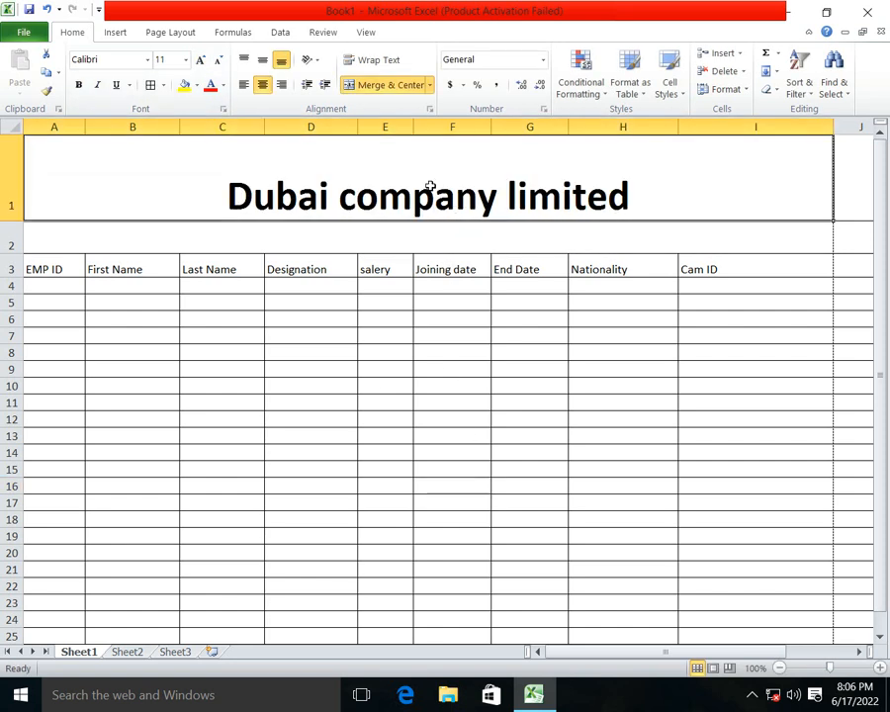
left_click(208, 85)
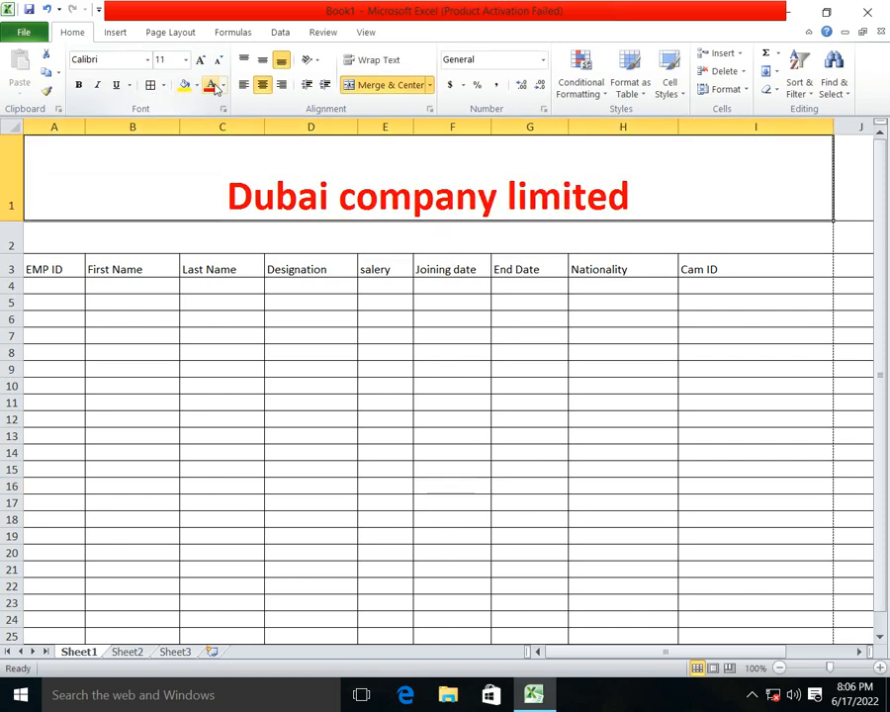
left_click(223, 86)
left_click(223, 137)
left_click(195, 85)
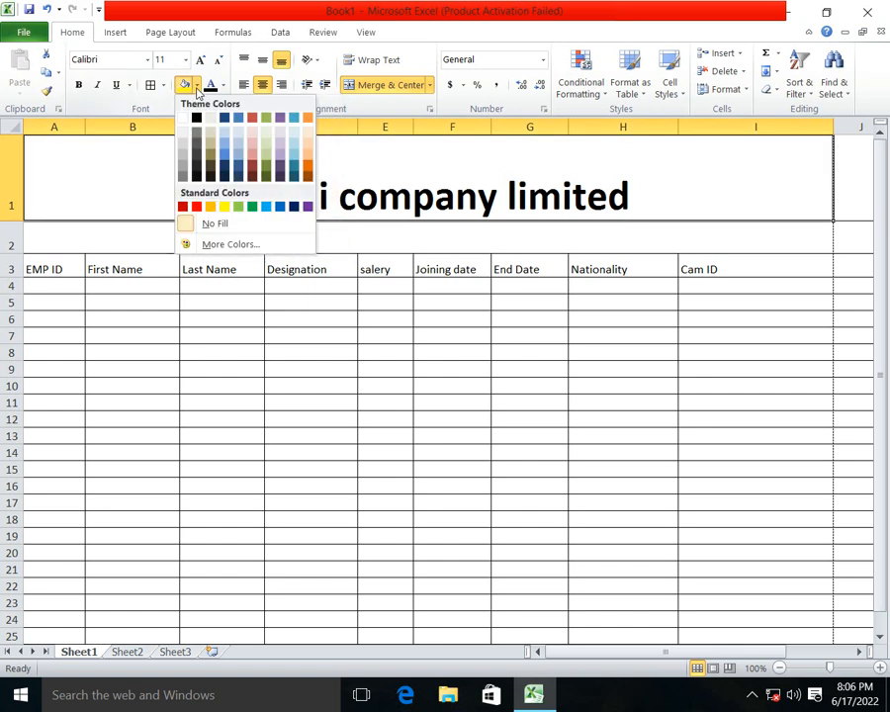
left_click(224, 206)
left_click(384, 402)
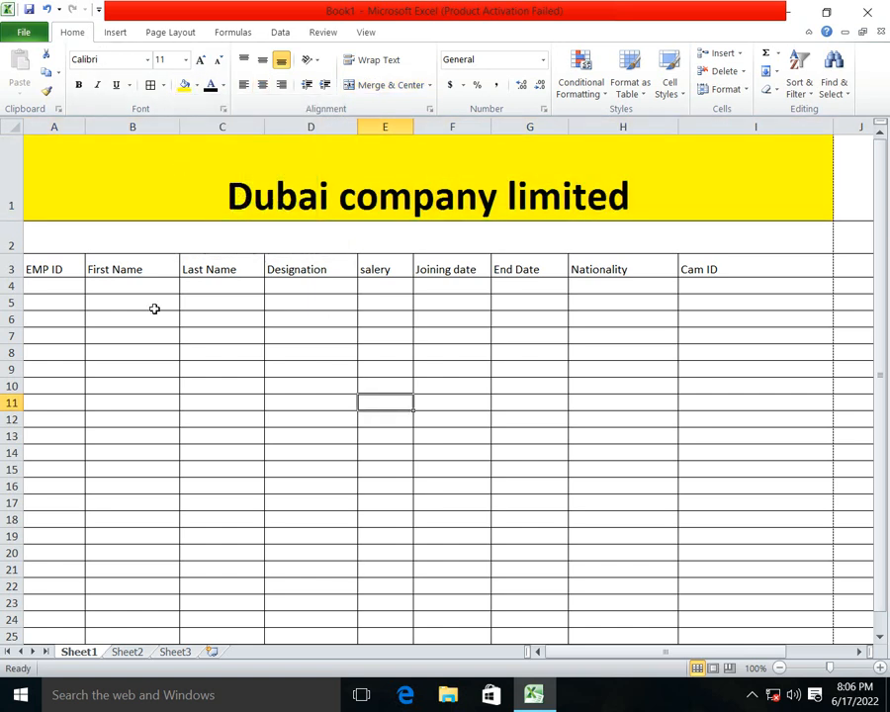
left_click(376, 424)
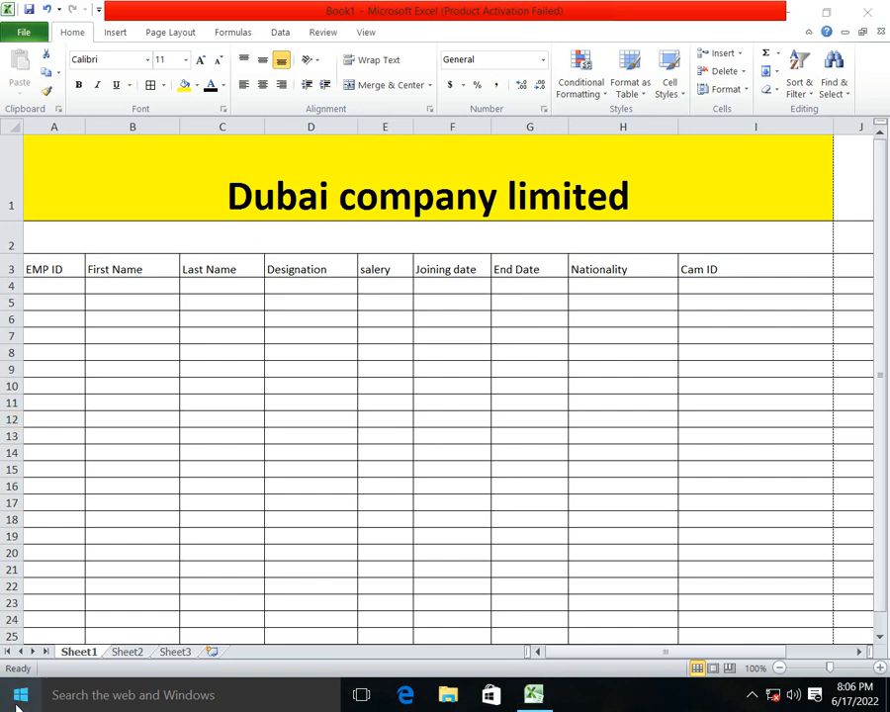
key("super")
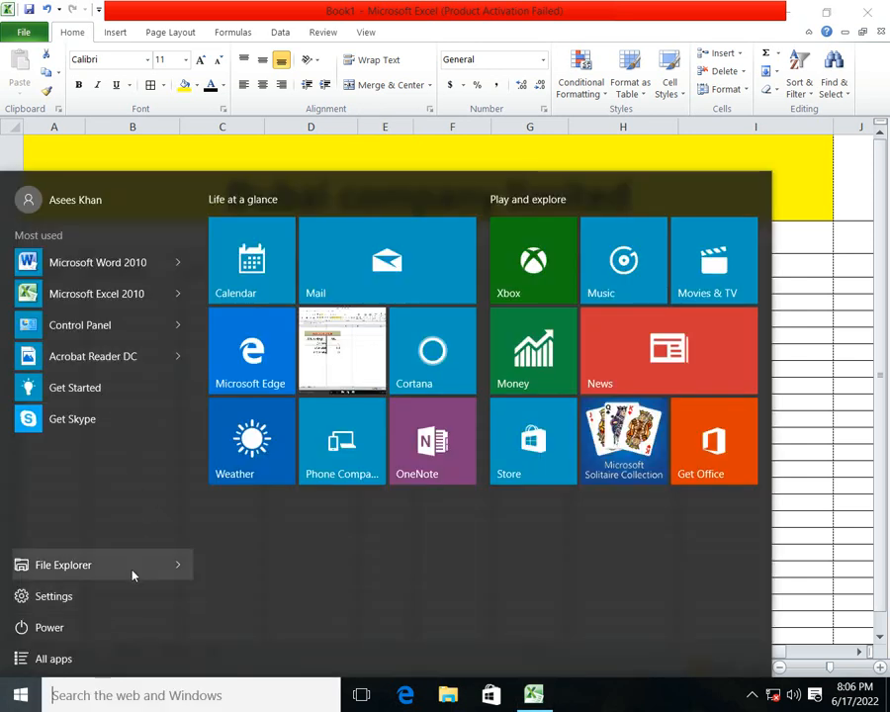
mouse_move(180, 274)
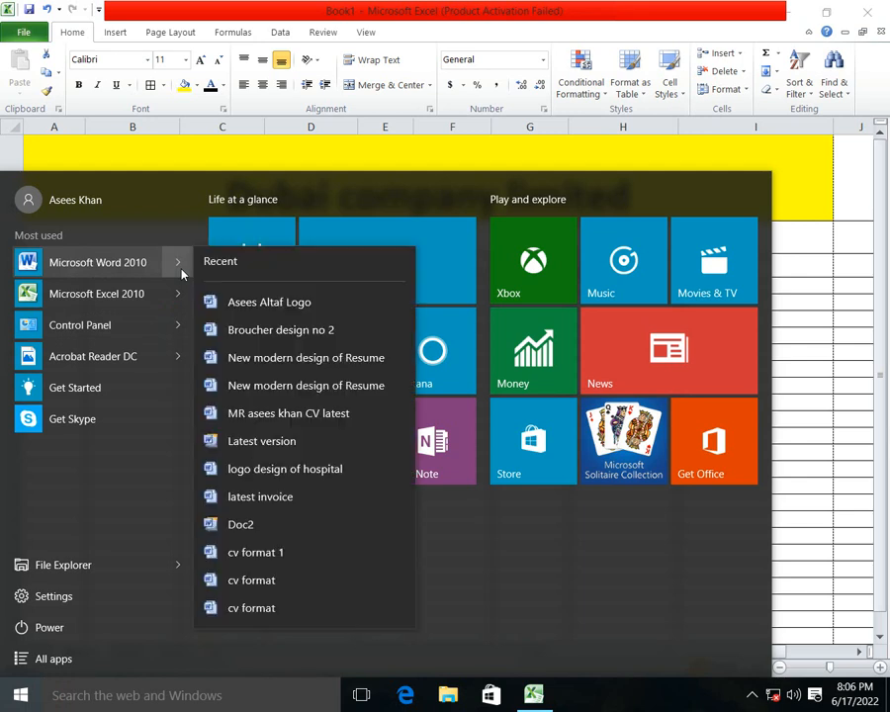
left_click(297, 302)
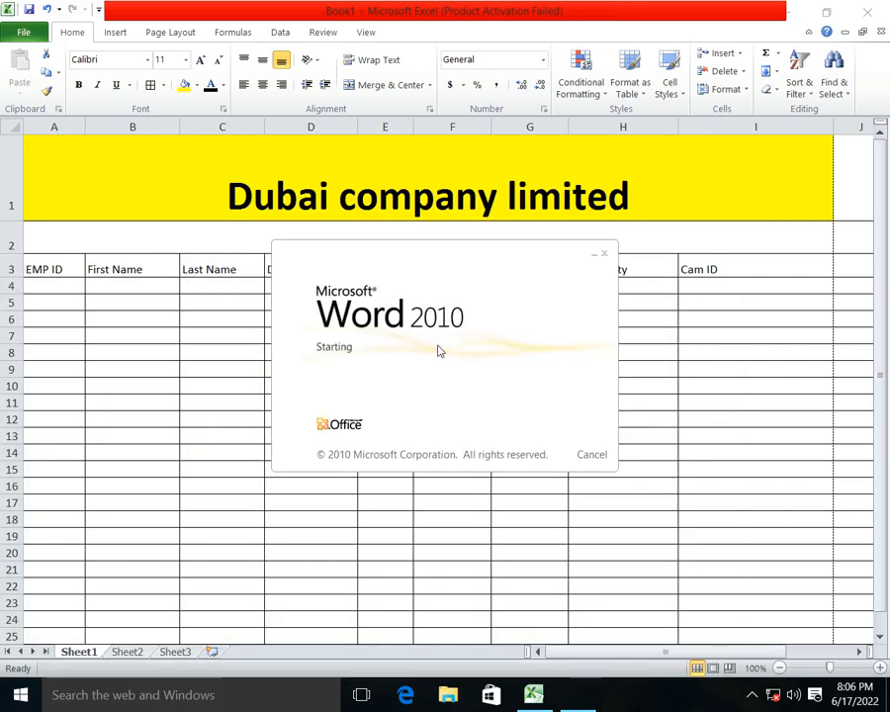
left_click(426, 392)
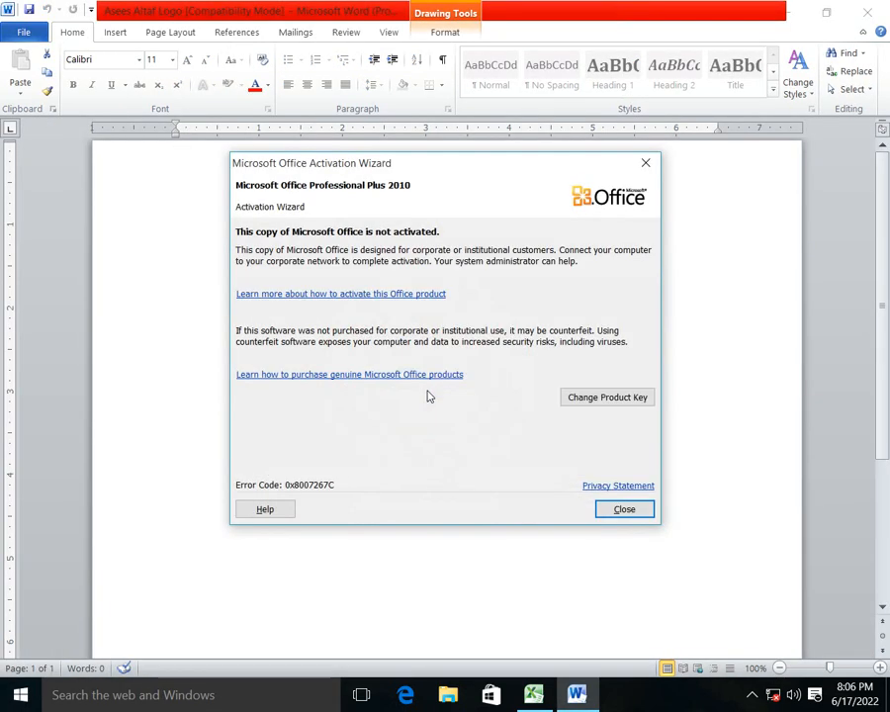
left_click(644, 163)
left_click(477, 472)
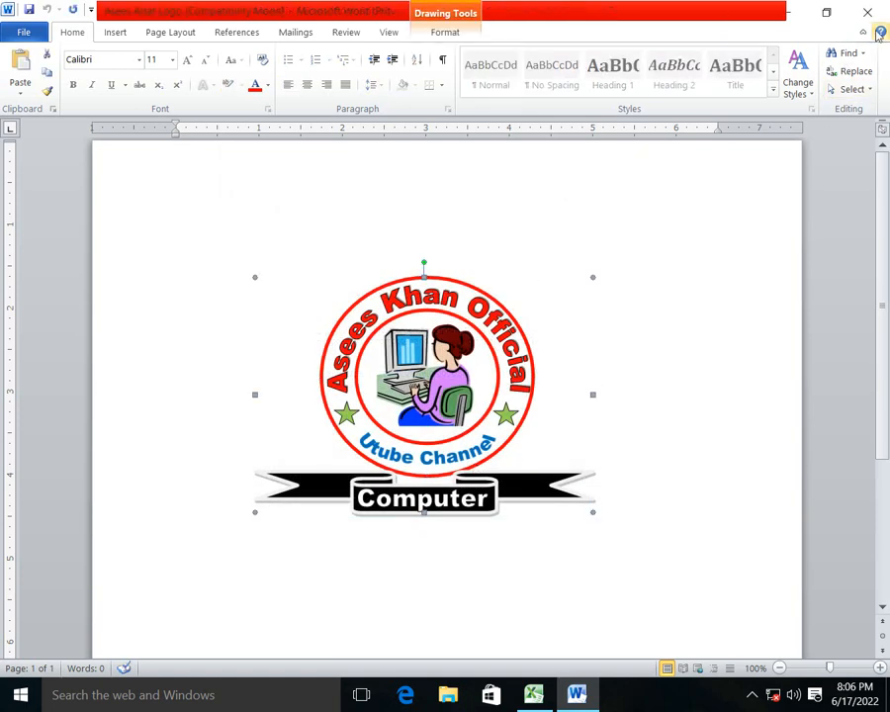
left_click(868, 13)
left_click(411, 390)
left_click(453, 308)
left_click(502, 531)
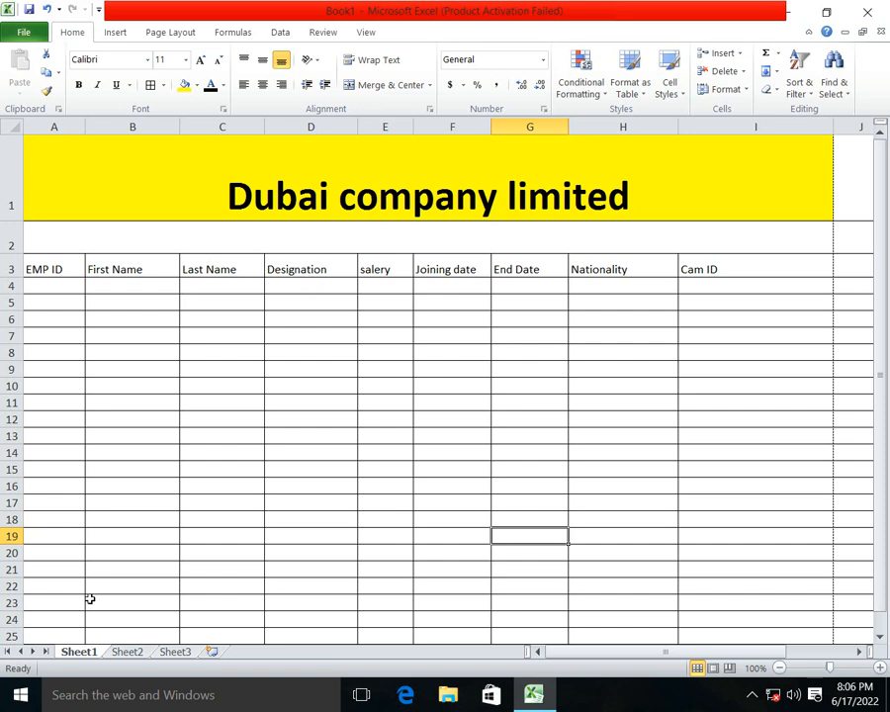
Step: Copy the logo from the recent logo document in Word and paste it into the employment sheet in Excel
left_click(20, 692)
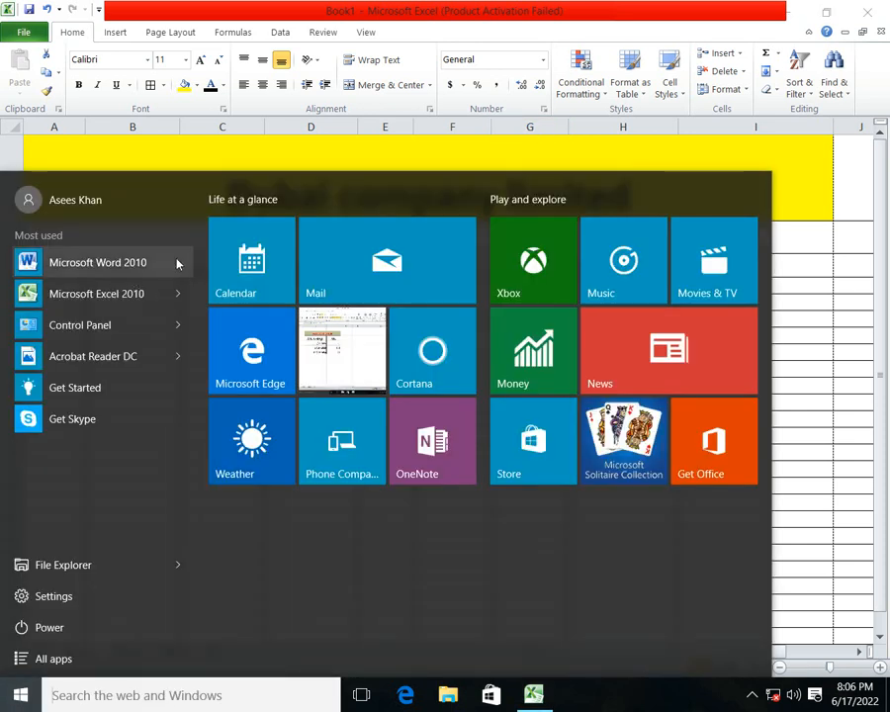
mouse_move(183, 259)
left_click(318, 296)
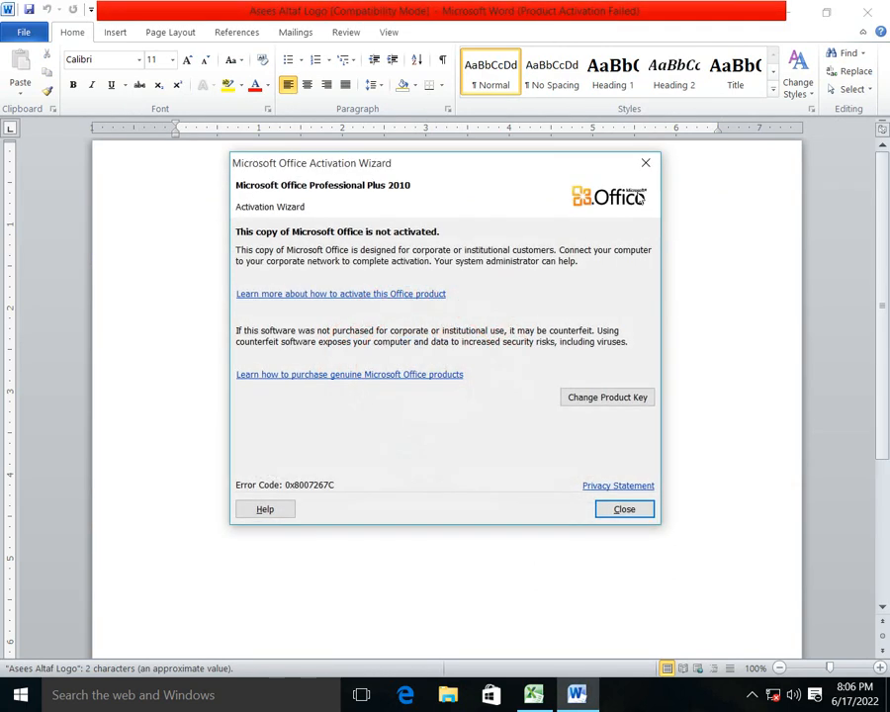
key("Escape")
left_click(395, 479)
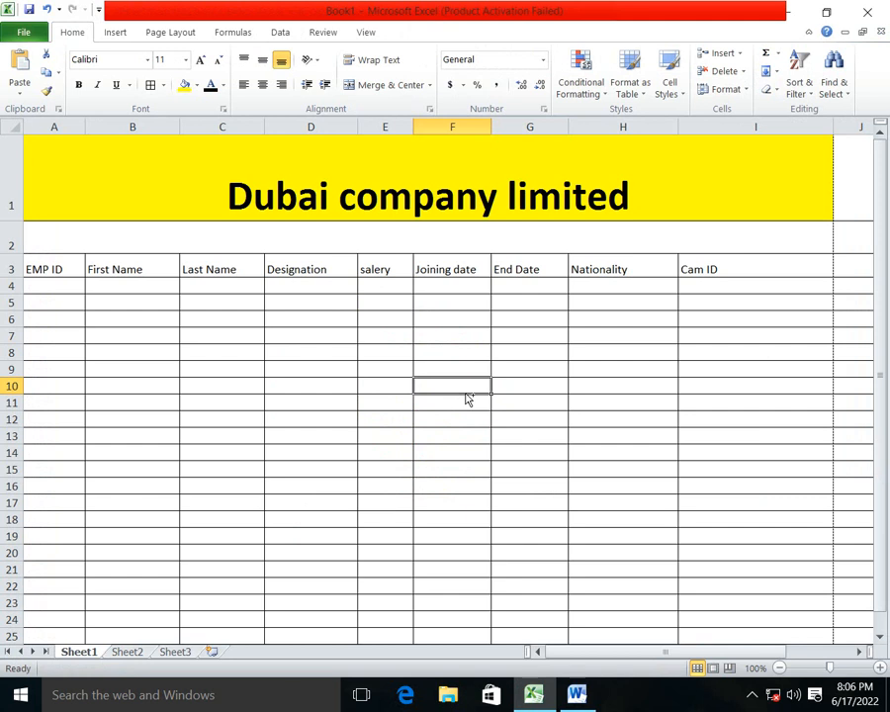
key("ctrl+v")
Step: Shrink the pasted logo and place it inside the yellow title row above columns A and B
left_click_drag(461, 390, 300, 380)
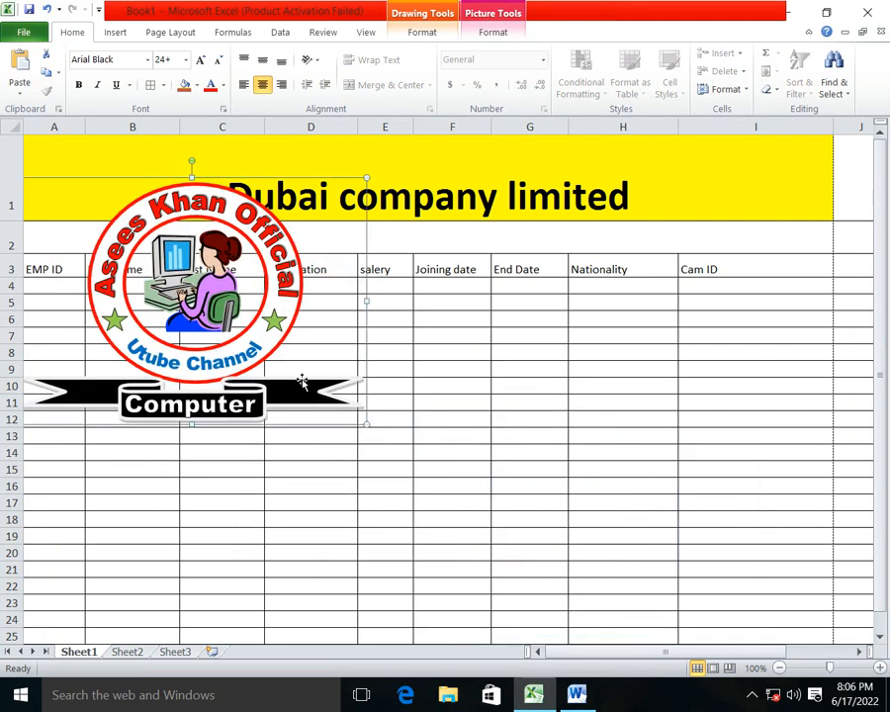
left_click_drag(366, 424, 179, 294)
left_click_drag(73, 220, 40, 163)
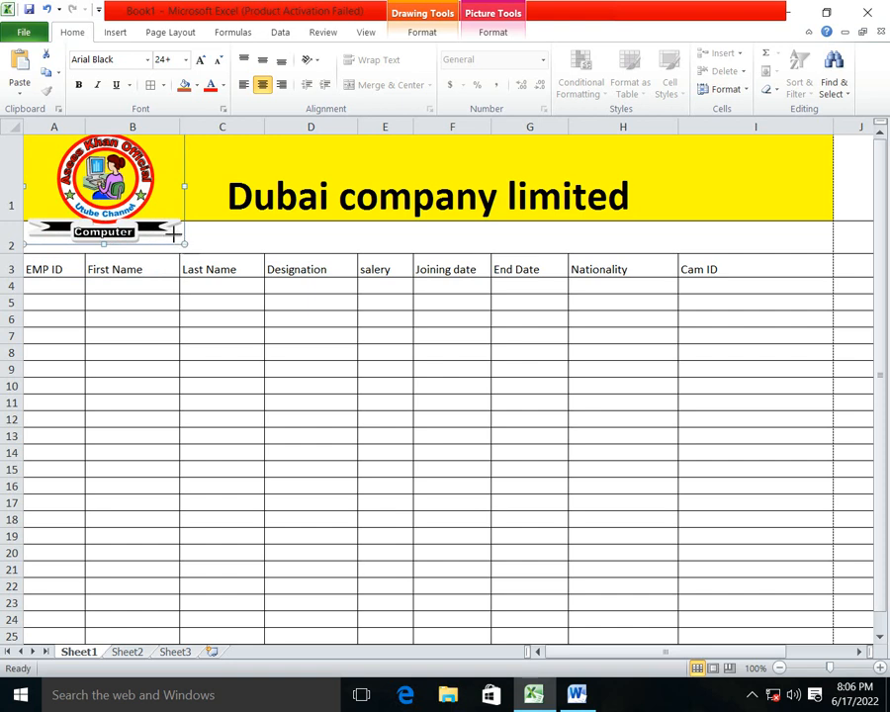
left_click_drag(183, 244, 157, 225)
left_click_drag(94, 190, 104, 193)
left_click_drag(166, 228, 154, 221)
left_click(158, 284)
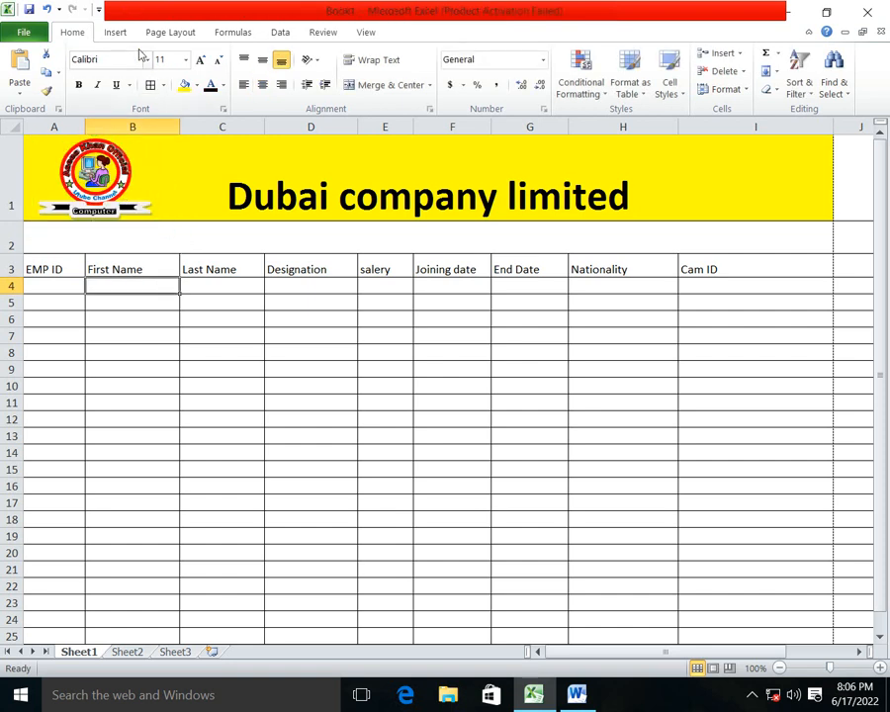
Step: Insert the blue school crest picture from the clipart folder on the Desktop
left_click(115, 31)
left_click(105, 75)
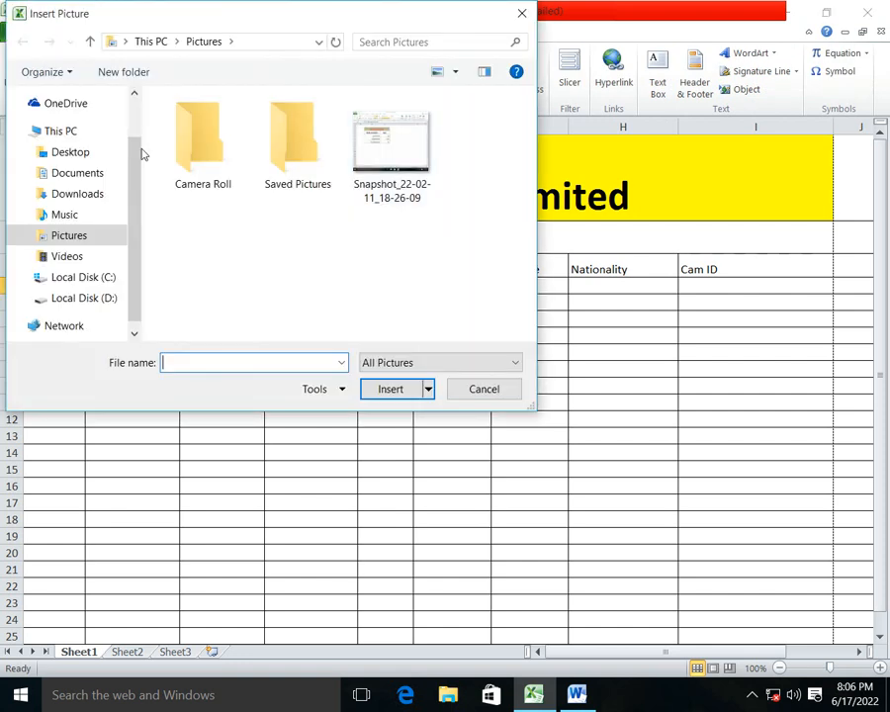
left_click(83, 151)
double_click(203, 140)
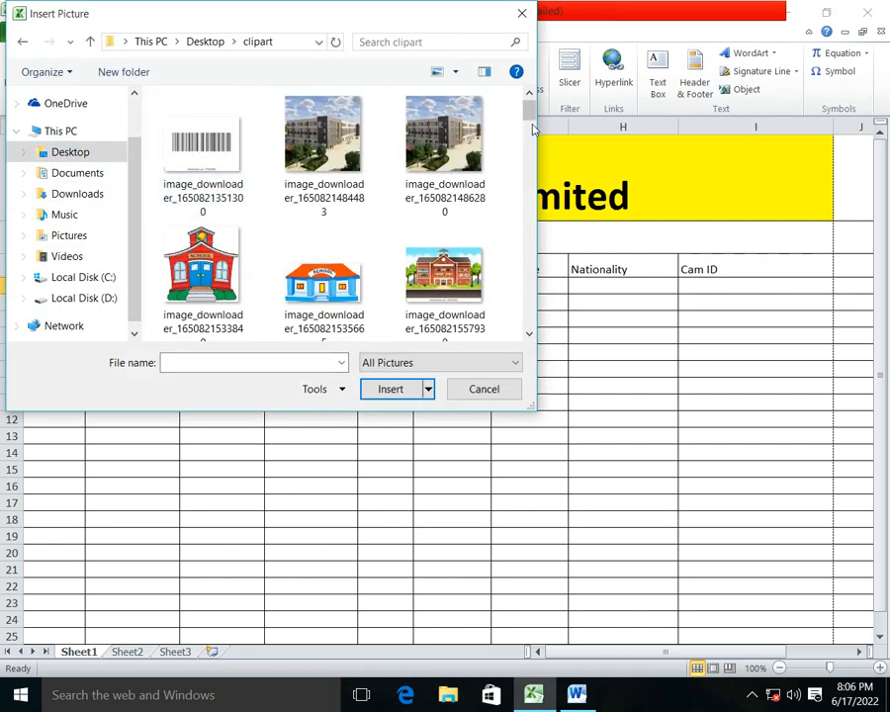
scroll(529, 141, "down", 3)
left_click_drag(529, 141, 530, 168)
left_click(445, 259)
left_click(341, 255)
left_click(395, 389)
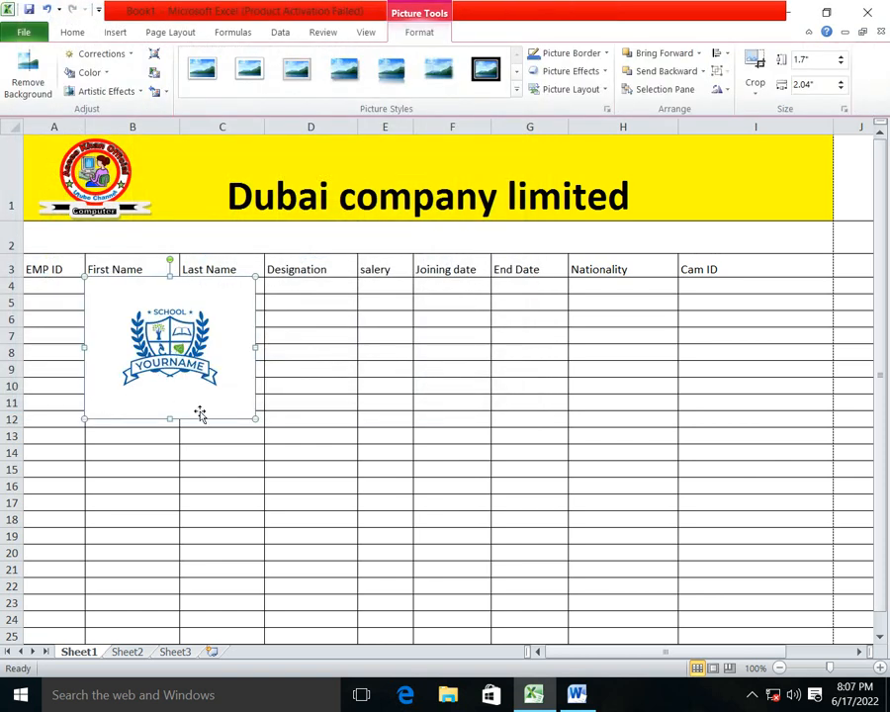
Step: Resize the school crest to about 0.97" by 1.16" and place it in the yellow title row above column I
left_click_drag(255, 419, 203, 374)
left_click_drag(143, 327, 736, 185)
left_click_drag(801, 232, 770, 192)
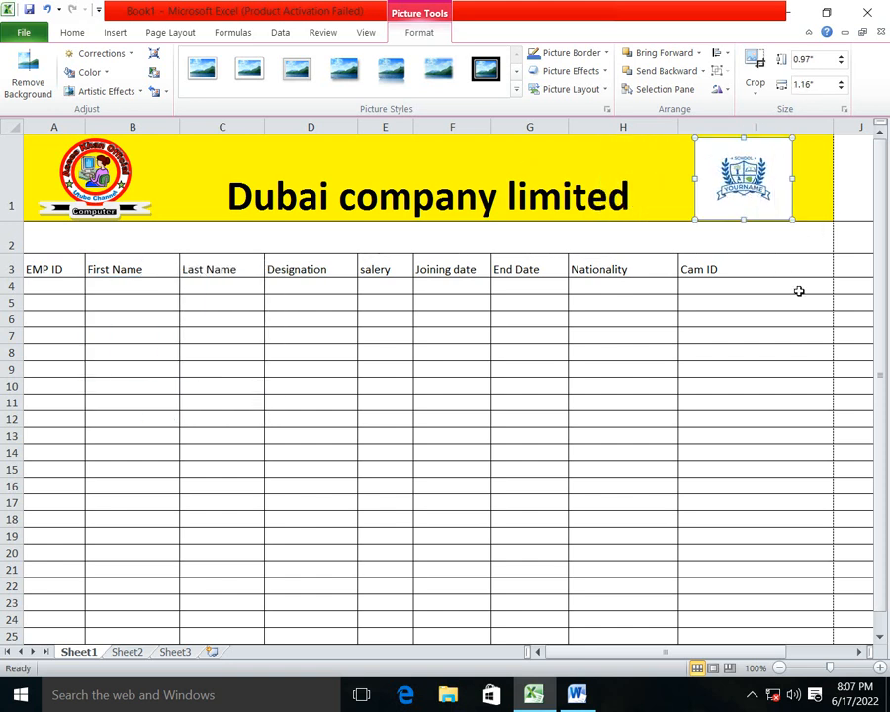
left_click(755, 369)
left_click(547, 534)
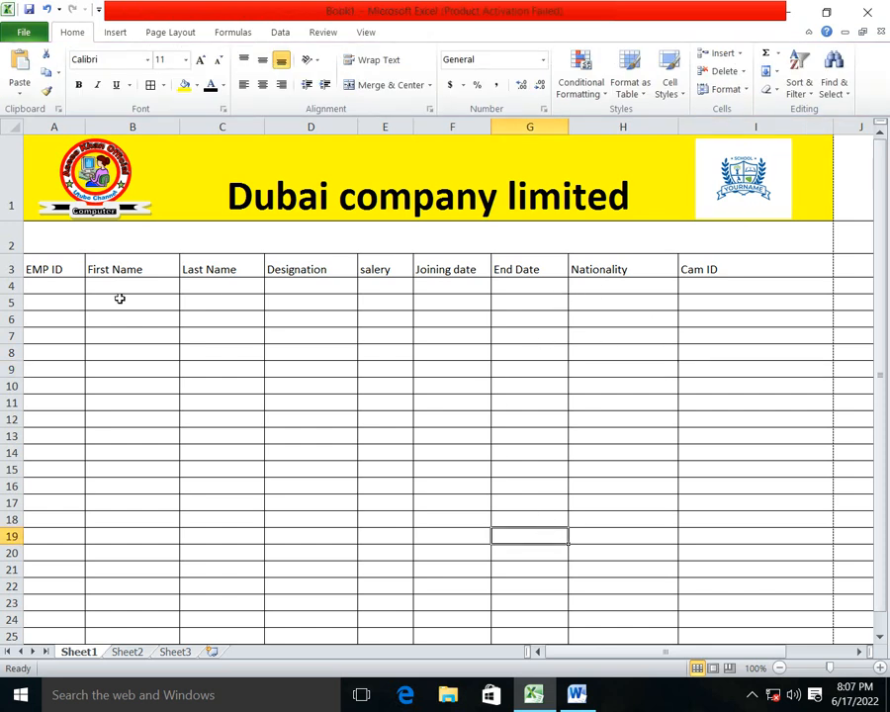
left_click_drag(32, 262, 137, 269)
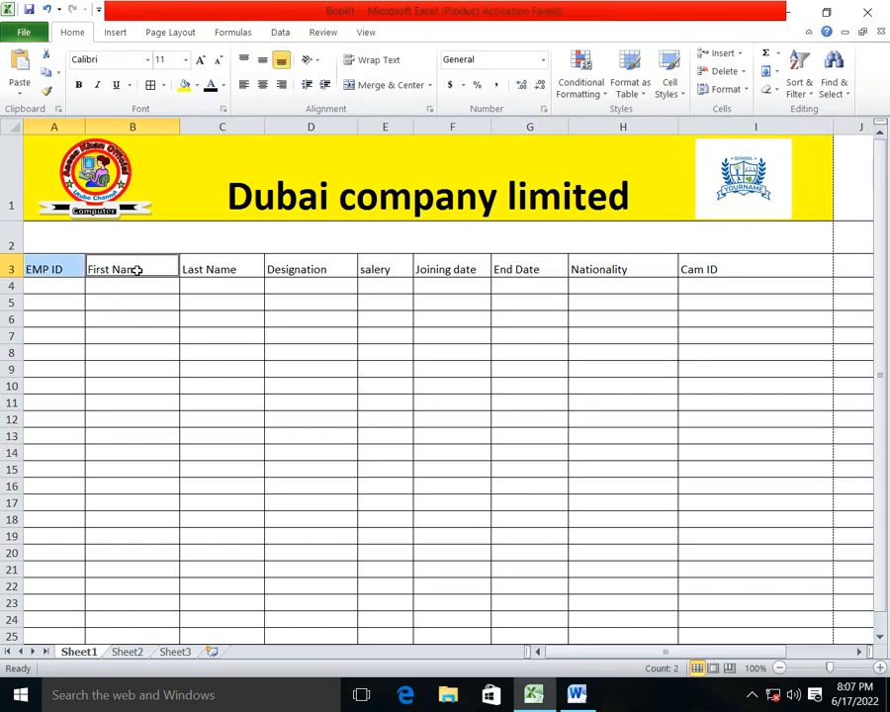
left_click(220, 269, "ctrl")
left_click(302, 265, "shift")
left_click_drag(302, 265, 237, 263)
left_click(339, 257, "shift")
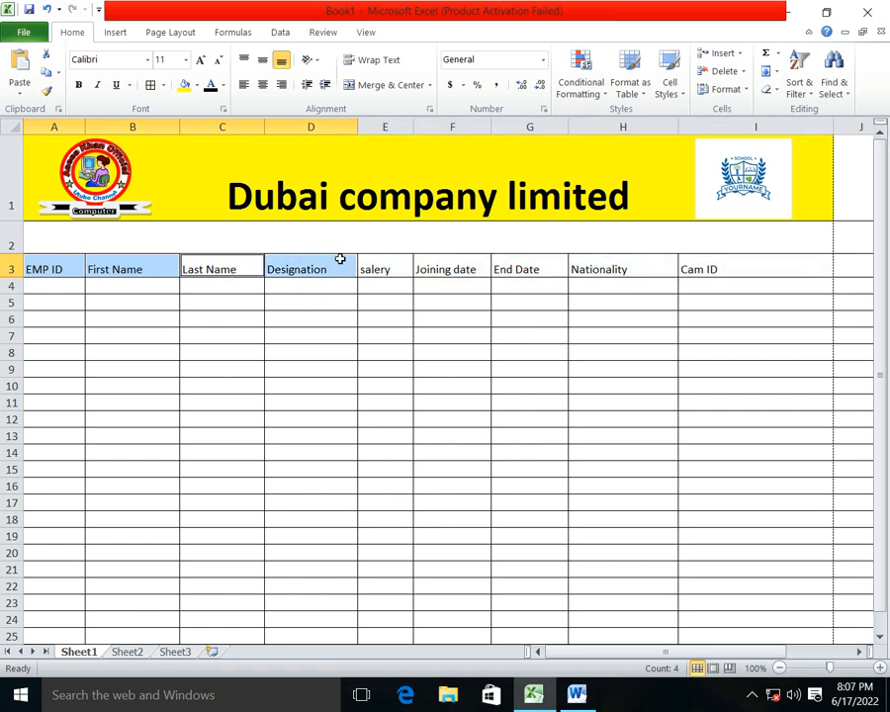
left_click(233, 328)
Step: Make the column headings in A3 to I3, from EMP ID to Cam ID, bold
left_click(59, 269)
left_click_drag(115, 269, 685, 266)
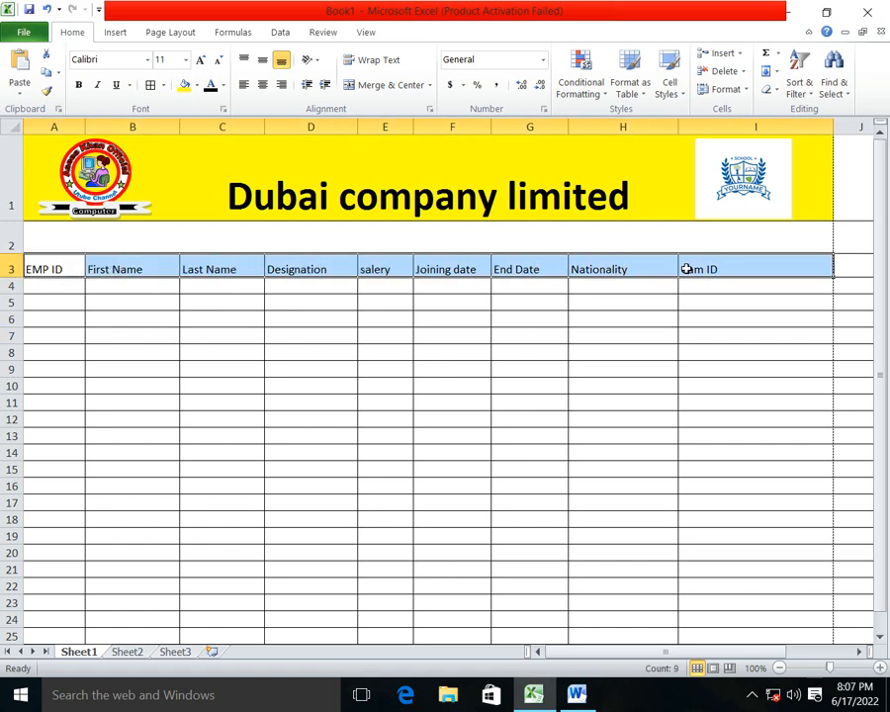
left_click(79, 86)
left_click(417, 515)
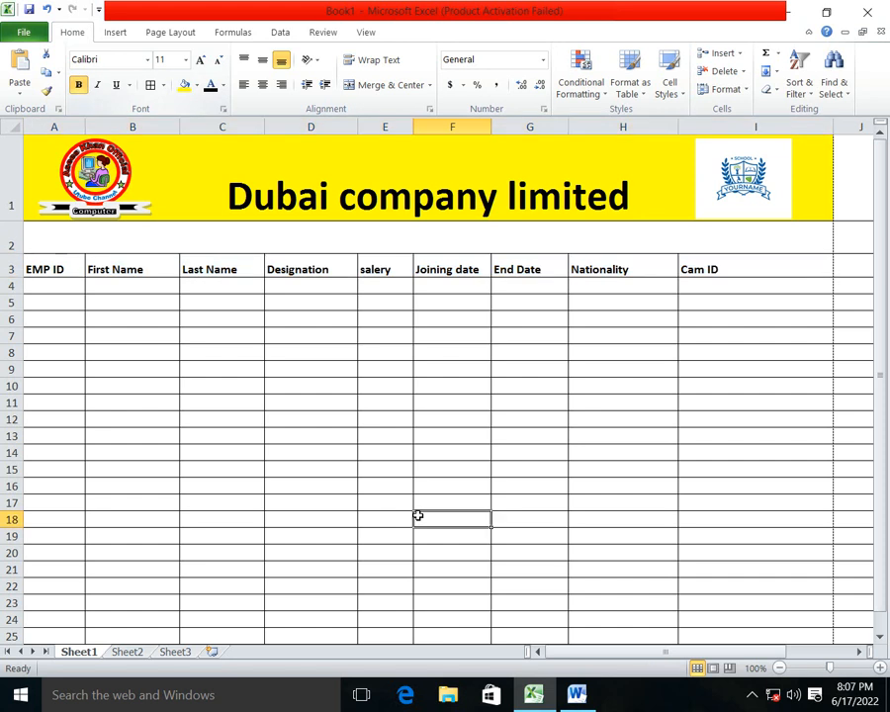
left_click(529, 407)
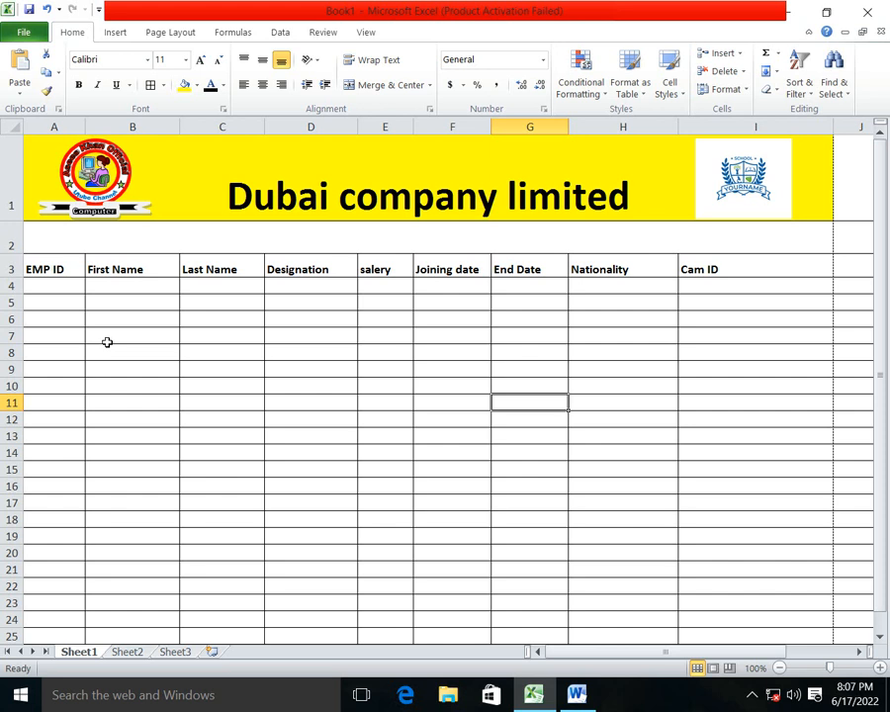
left_click(451, 519)
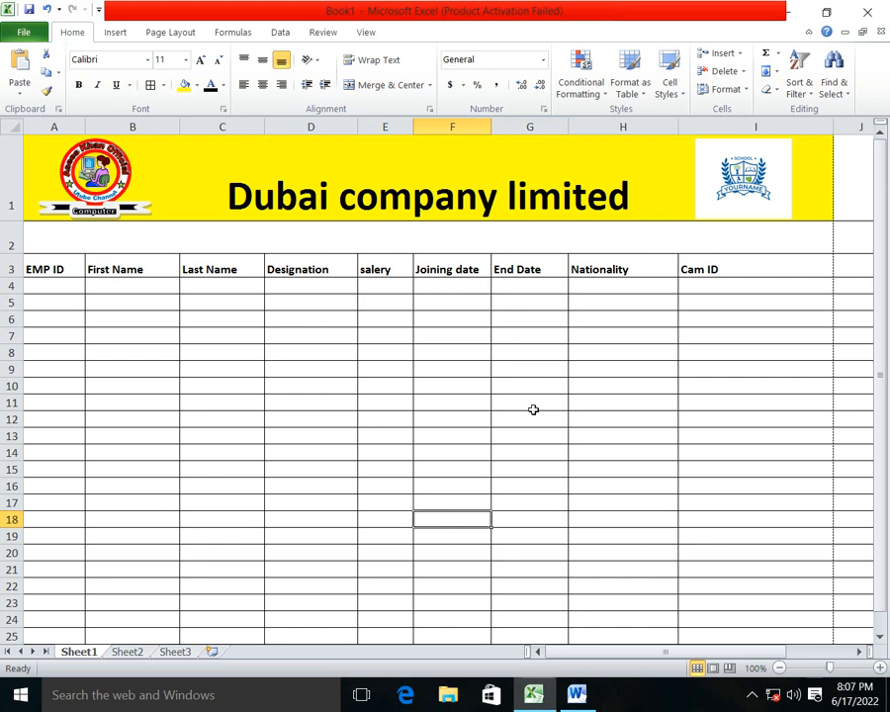
left_click(533, 410)
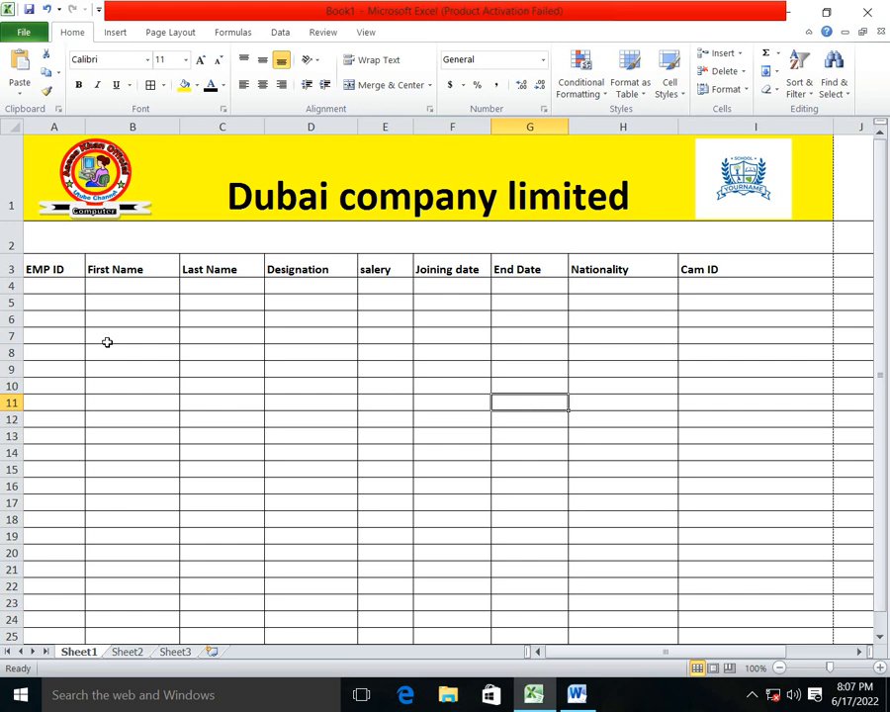
left_click(454, 519)
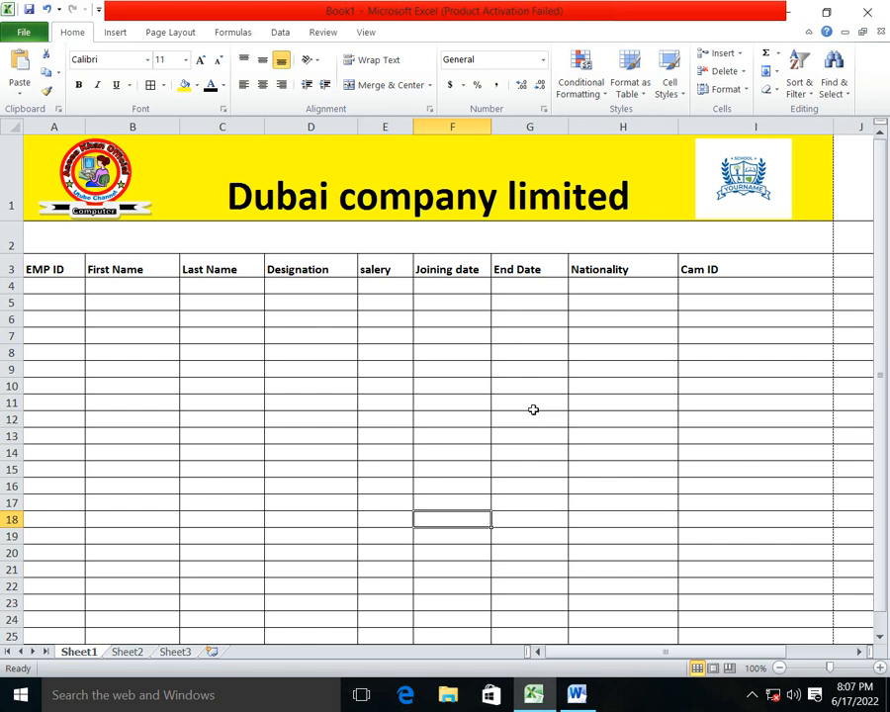
left_click(533, 410)
left_click(533, 410)
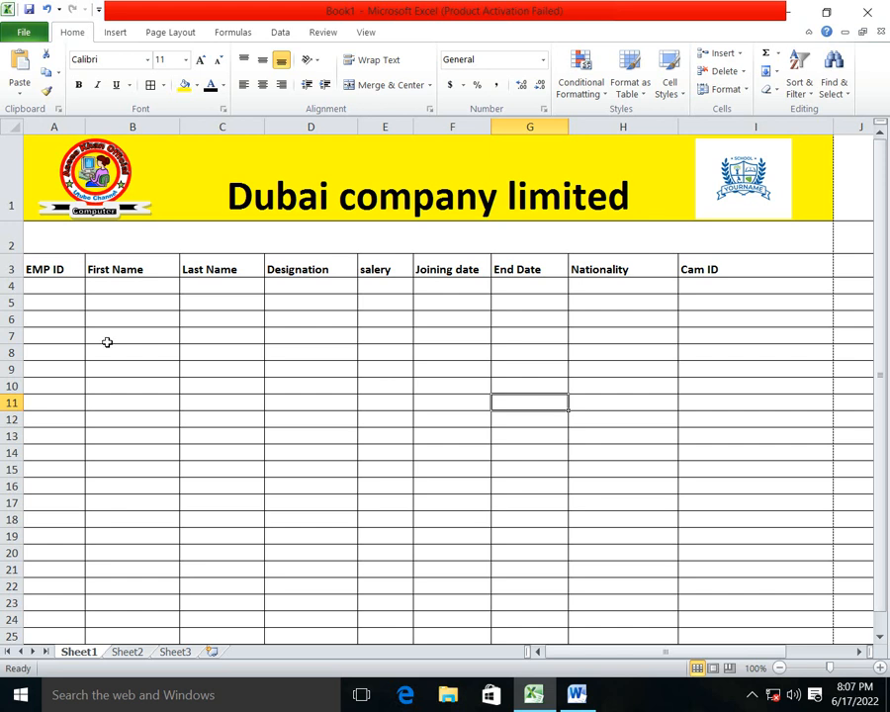
left_click(451, 519)
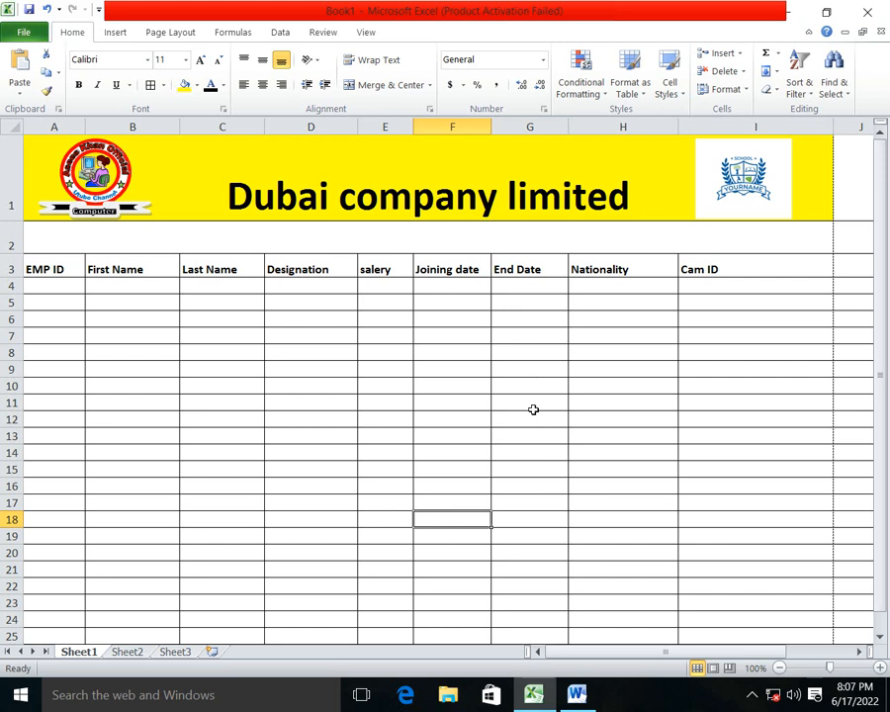
left_click(532, 410)
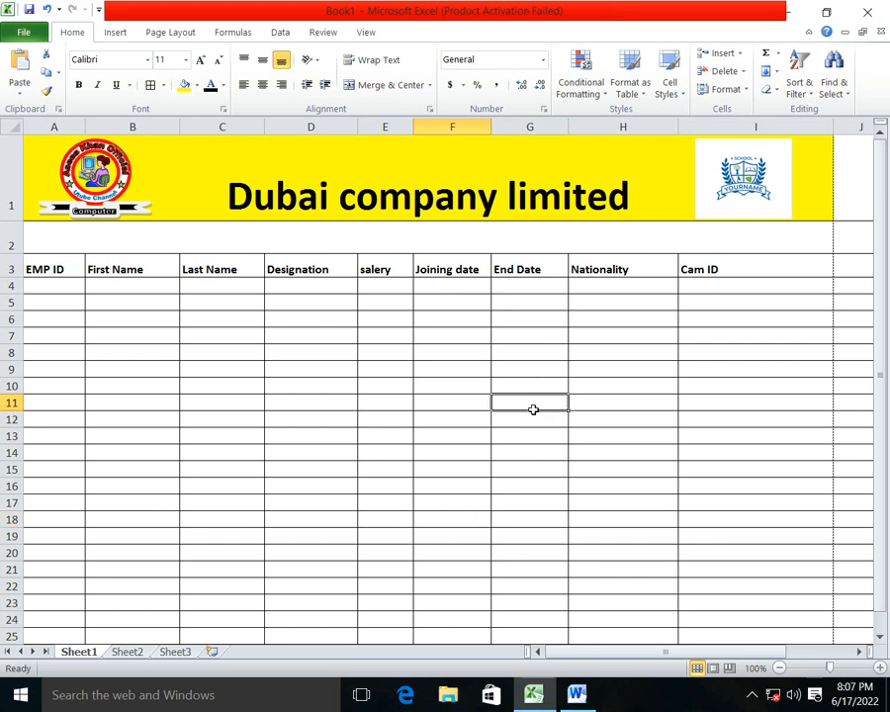